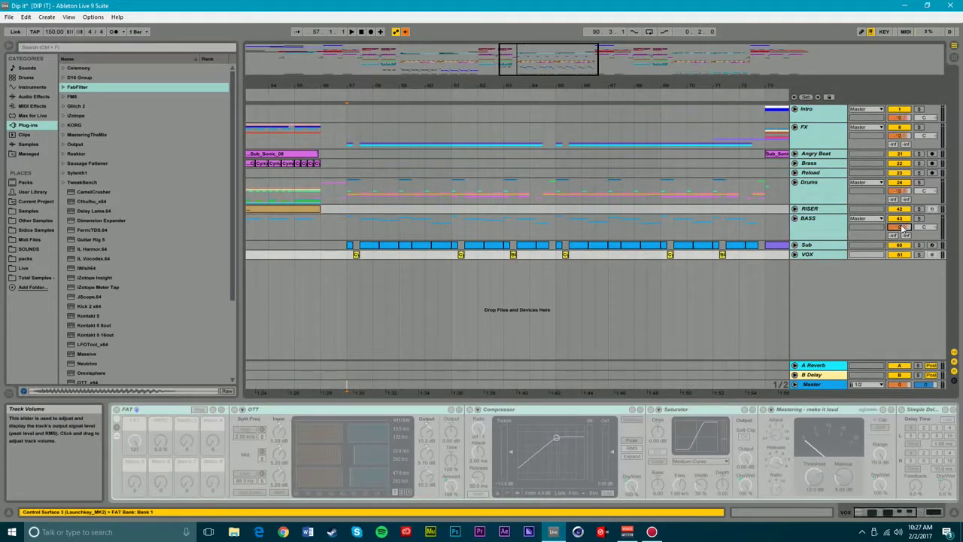
Lower the volume of all the selected tracks and groups to -12 dB together.
click(759, 194)
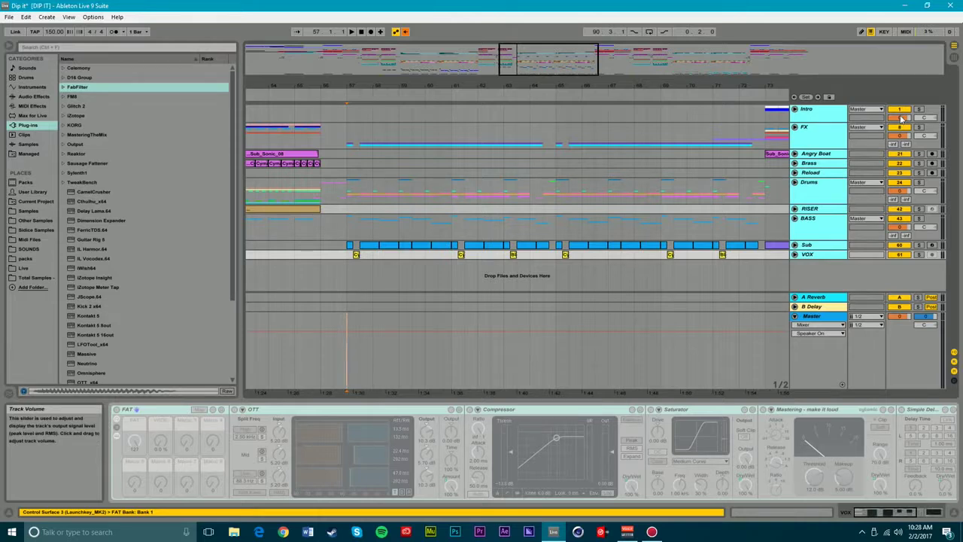
drag(902, 118, 901, 151)
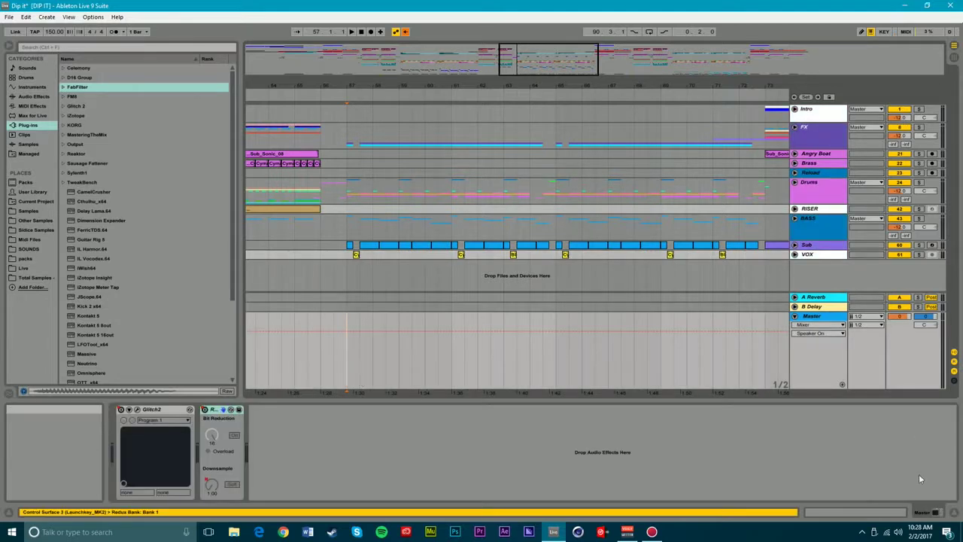
Load FabFilter Pro-L from the FabFilter plug-ins onto the Master, between Glitch2 and Redux.
click(64, 87)
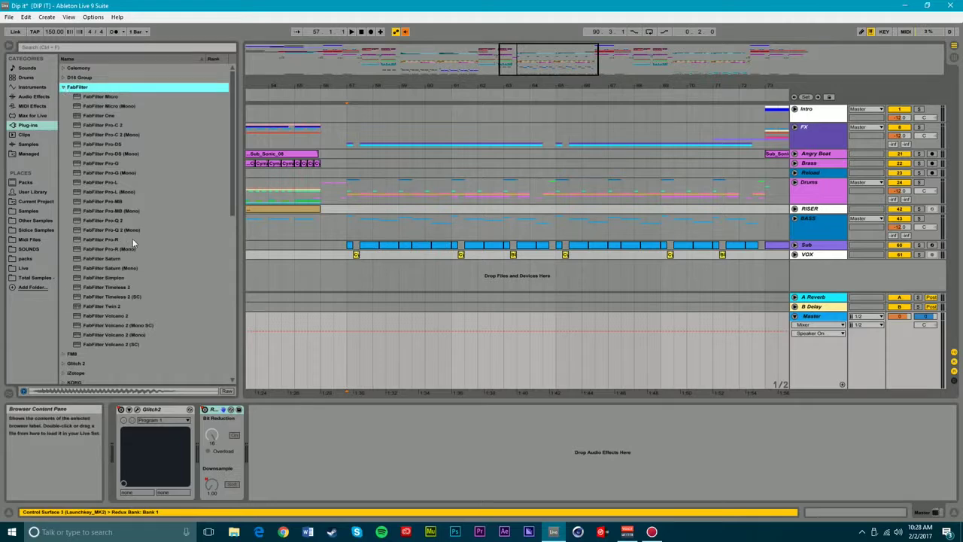
click(109, 184)
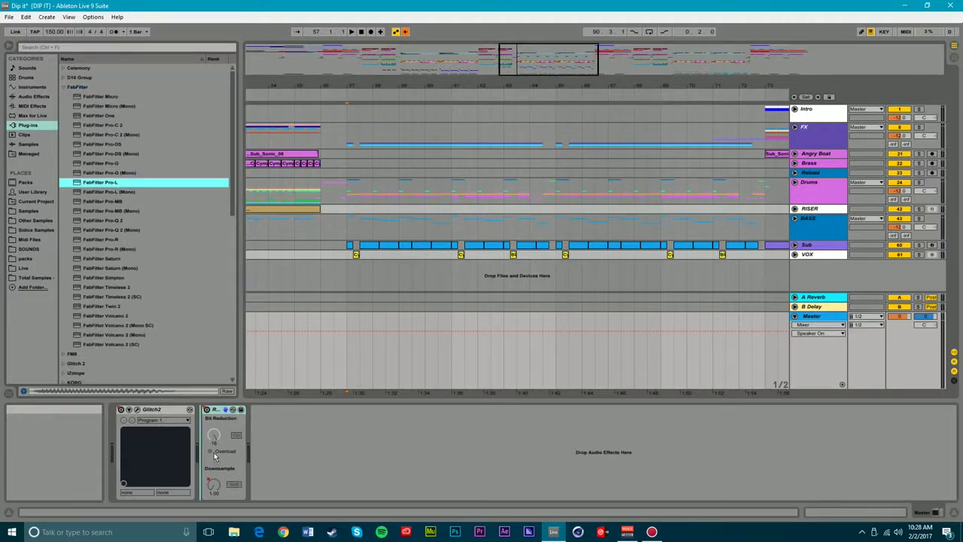
key(Return)
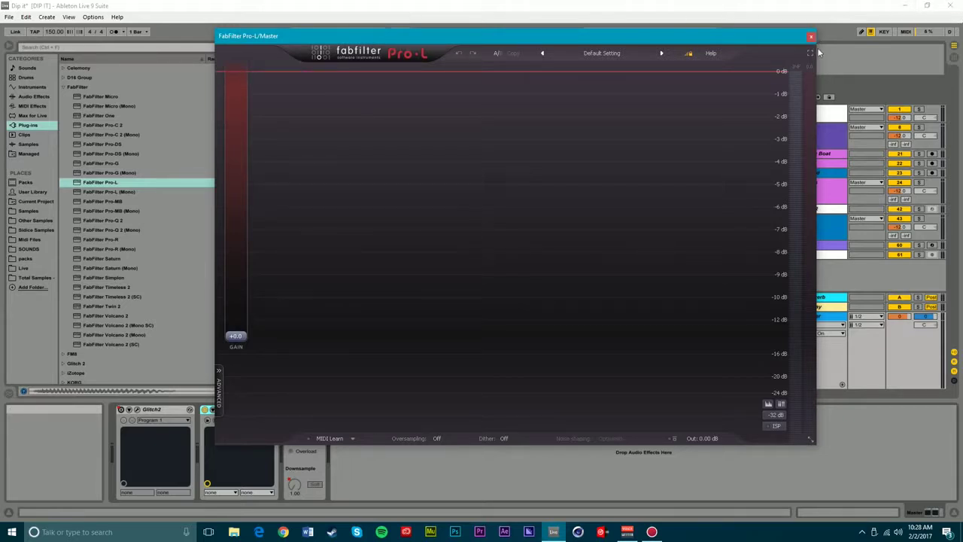
click(207, 410)
Add the stock Limiter audio effect to the Master chain, directly after FabFilter Pro-L.
click(33, 97)
scroll(109, 303, down, 1)
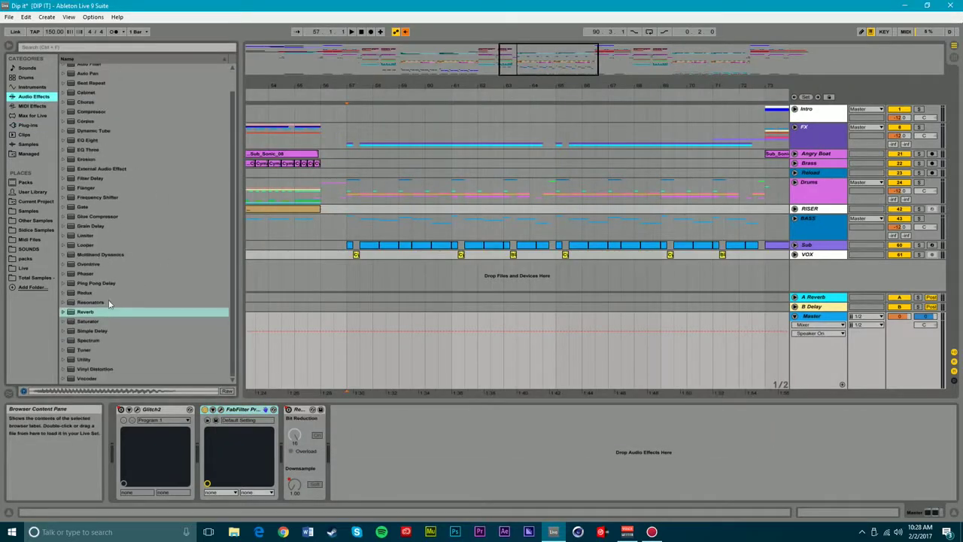
drag(85, 239, 277, 463)
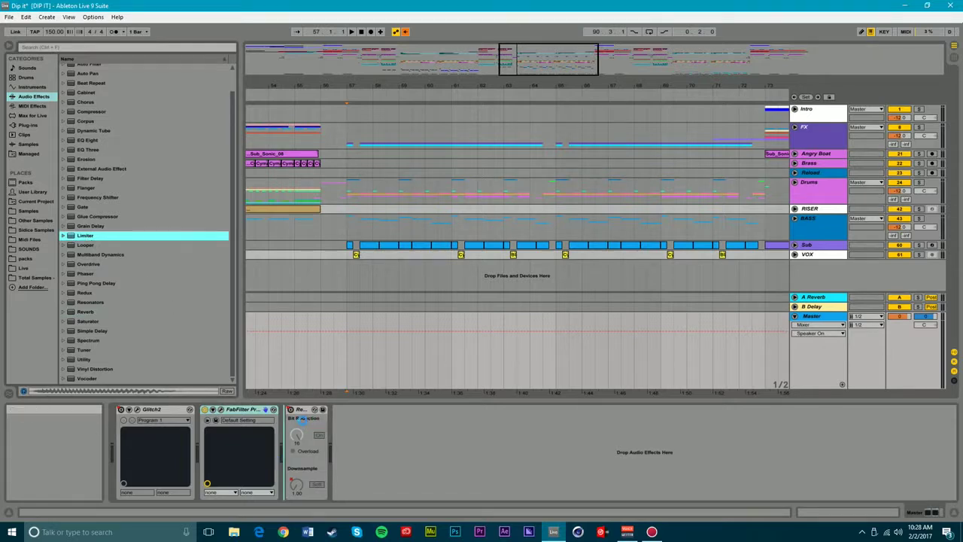
drag(302, 415, 304, 412)
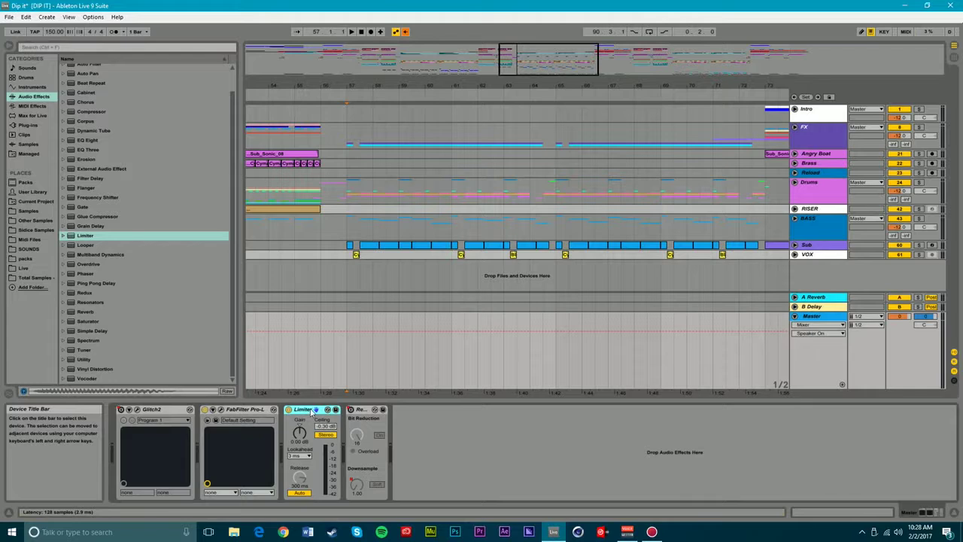
Play the arrangement and test the Pro-L gain at +10 dB and +30 dB, leaving it at +10 dB.
click(219, 409)
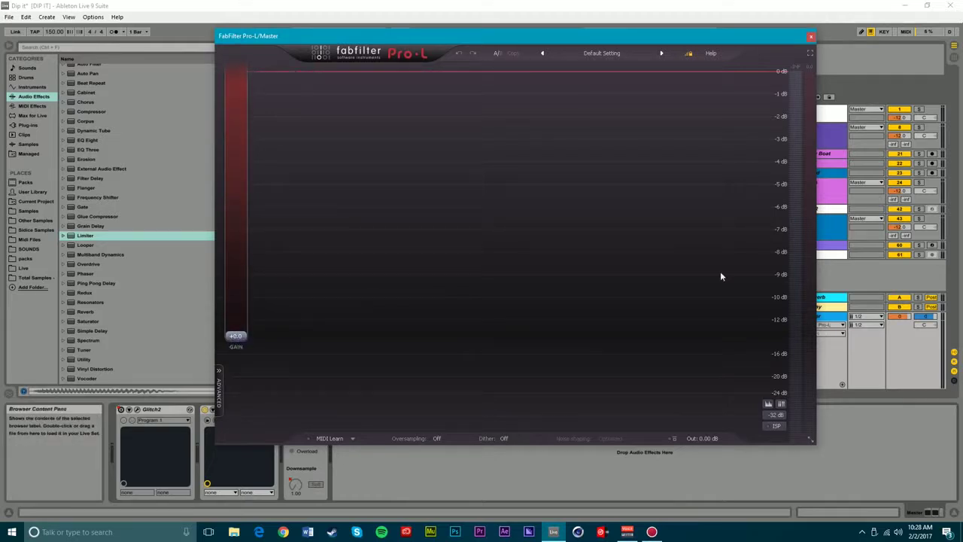
key(space)
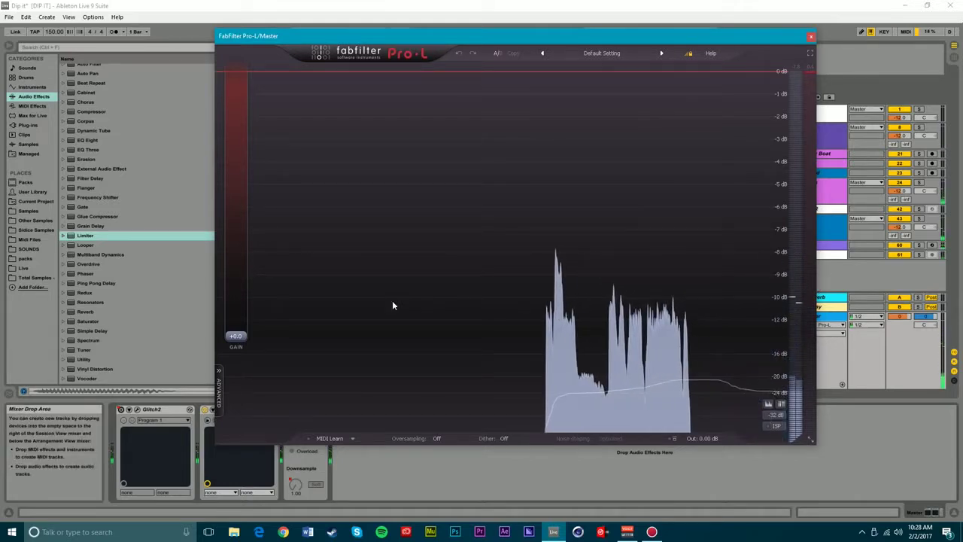
drag(236, 336, 252, 249)
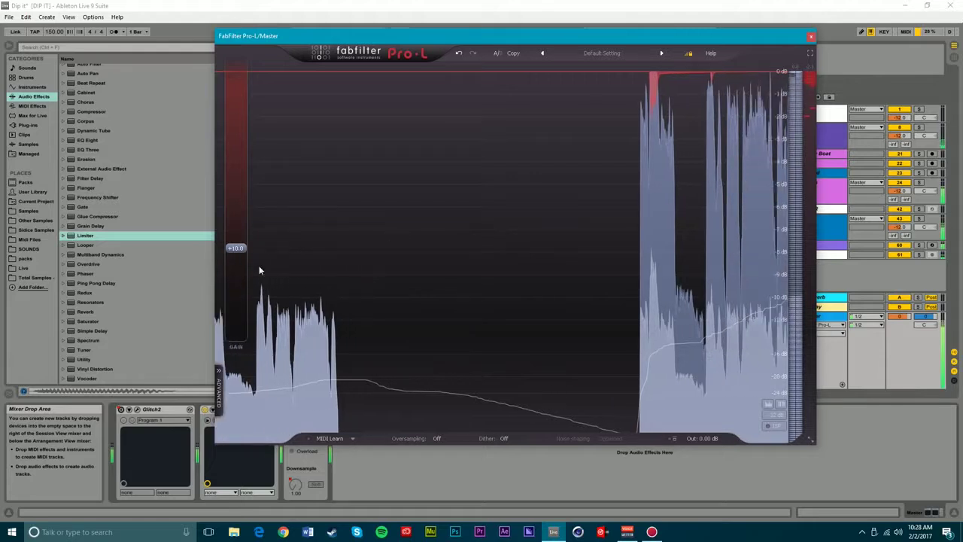
drag(232, 252, 235, 72)
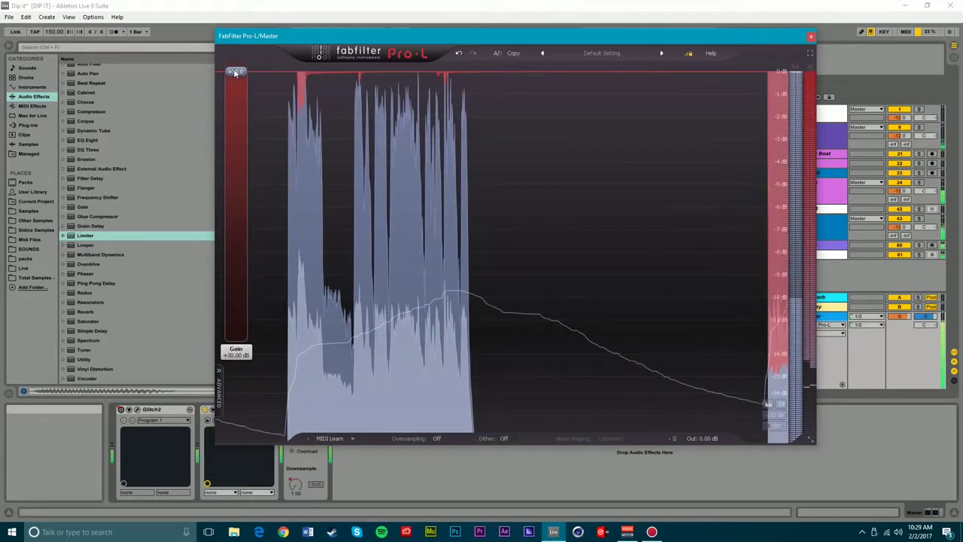
drag(234, 72, 232, 245)
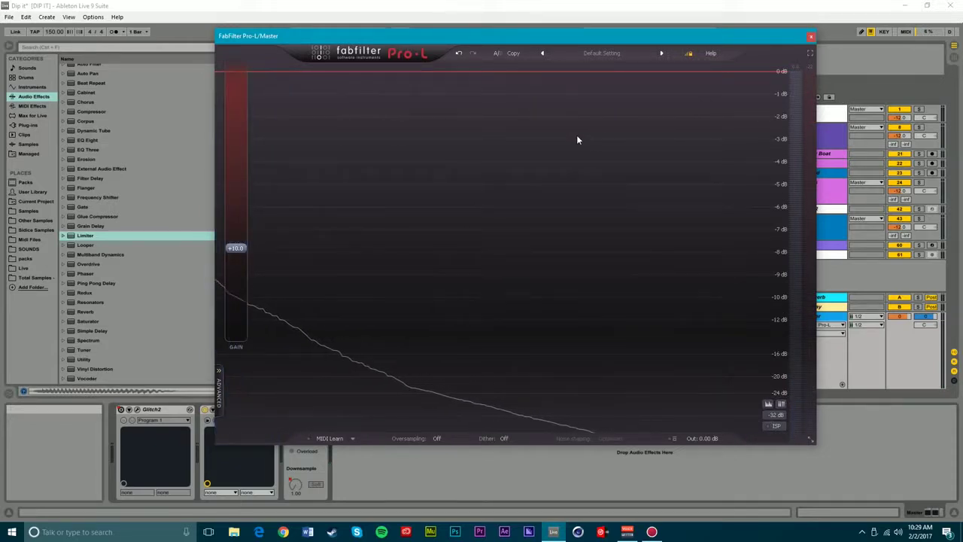
Raise the Pro-L gain to +11 dB during playback and close its window.
key(space)
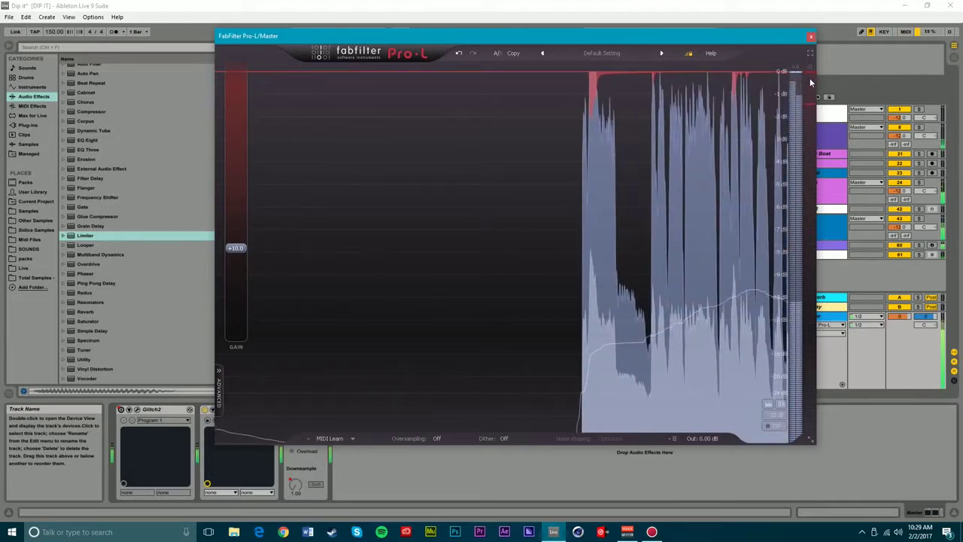
scroll(244, 220, up, 1)
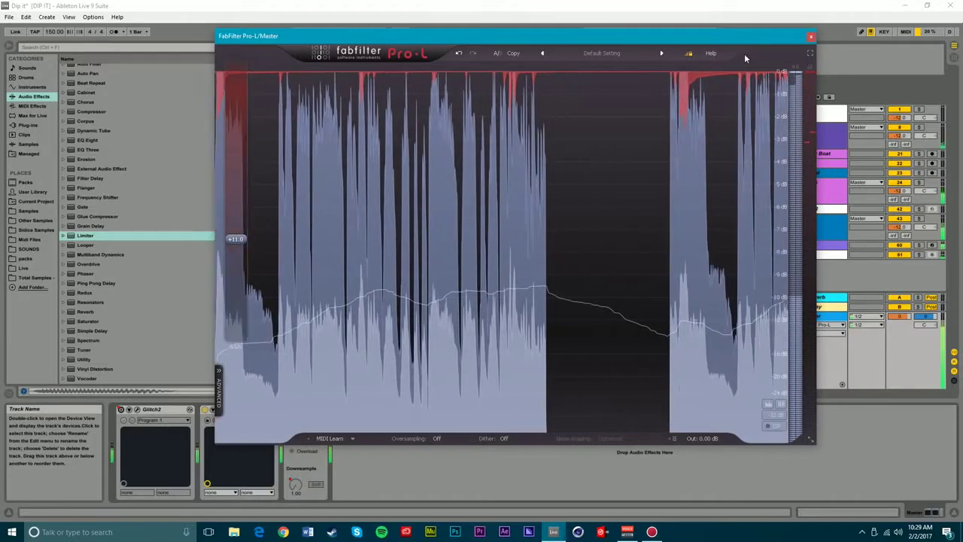
click(811, 37)
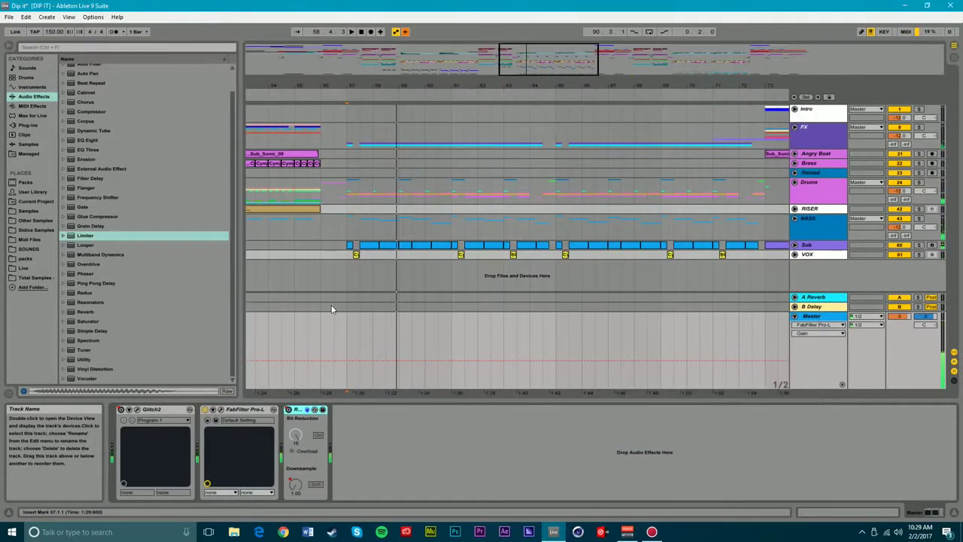
Insert FabFilter Pro-Q 2 ahead of Pro-L on the Master and add an EQ band at about 25 Hz.
click(41, 125)
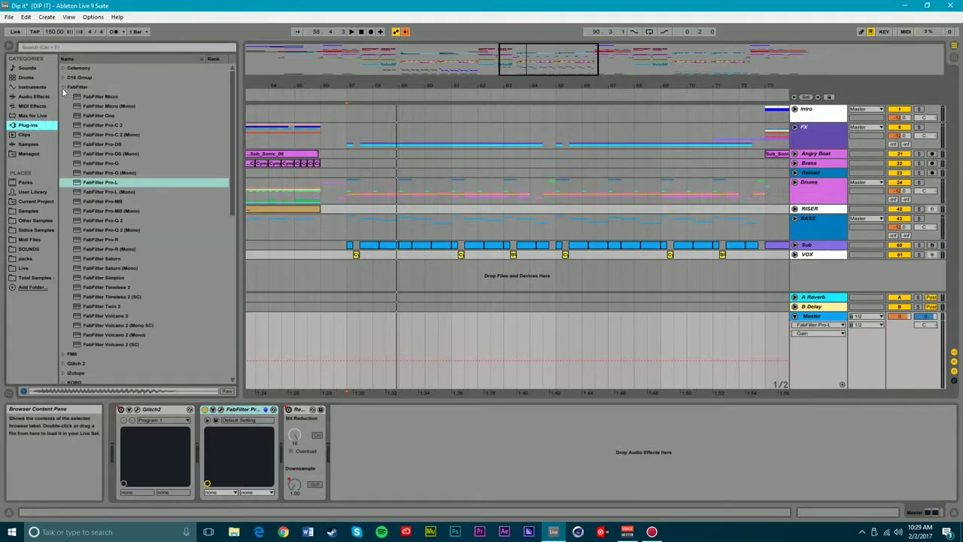
double_click(112, 221)
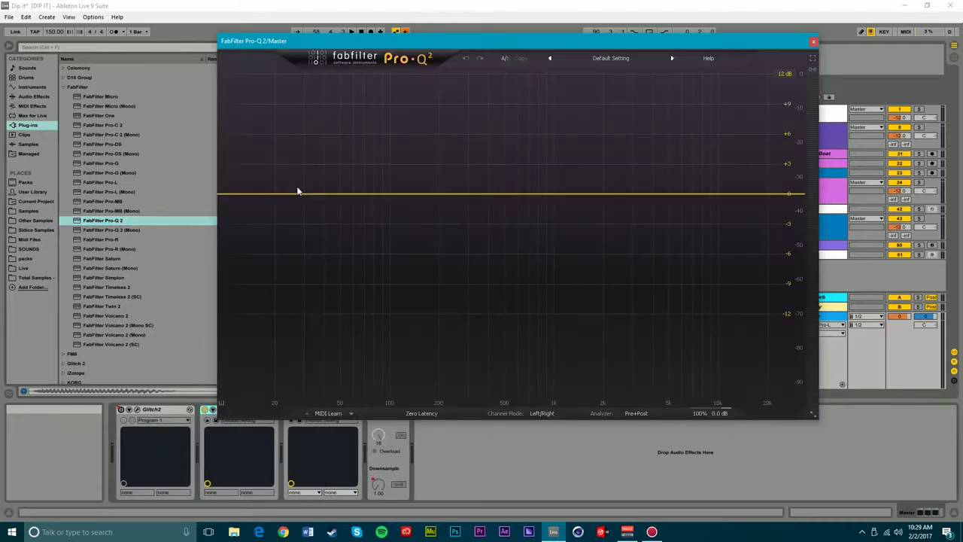
click(293, 199)
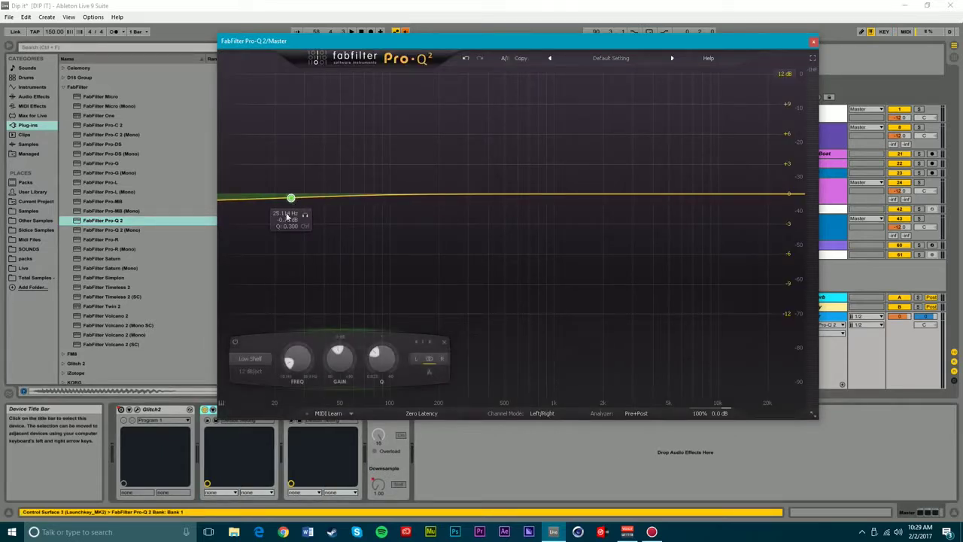
Change the new Pro-Q 2 band to a Low Cut filter with a 96 dB/oct slope.
click(252, 359)
click(267, 395)
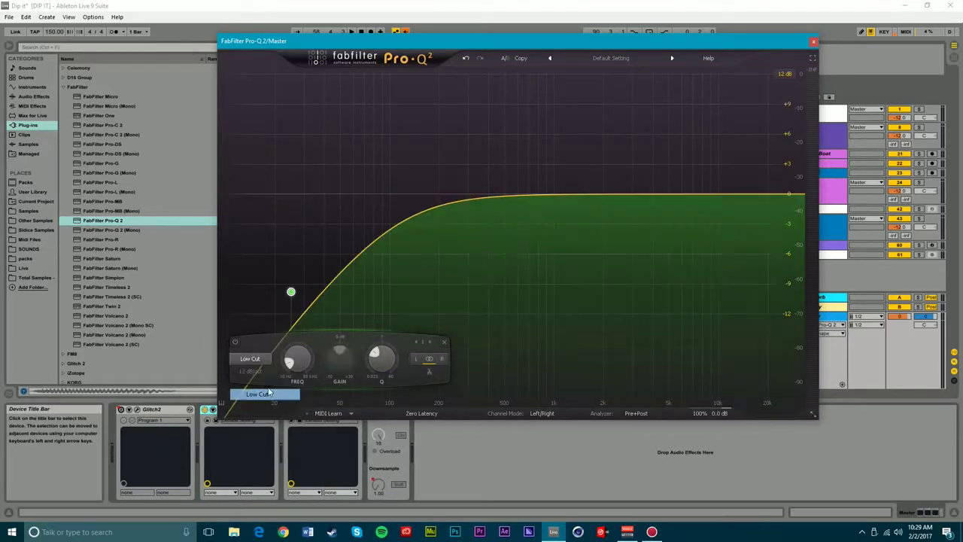
click(251, 371)
click(264, 472)
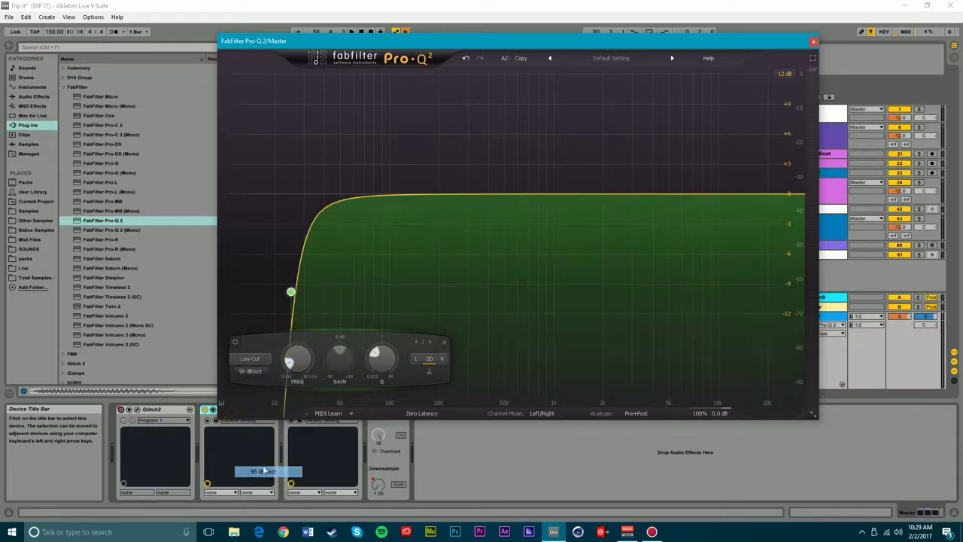
Try the low cut frequency at 20 Hz and at 30 Hz.
double_click(289, 272)
text(20)
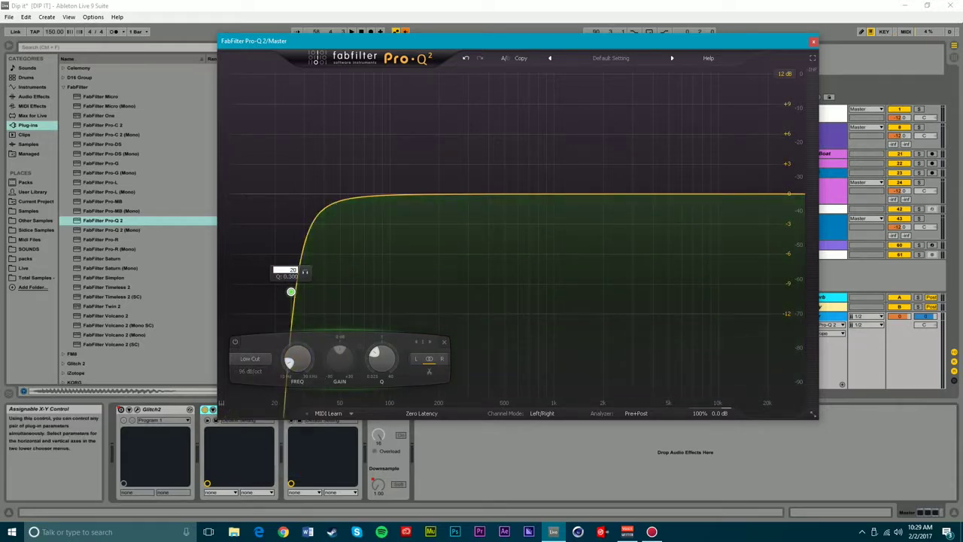
key(Return)
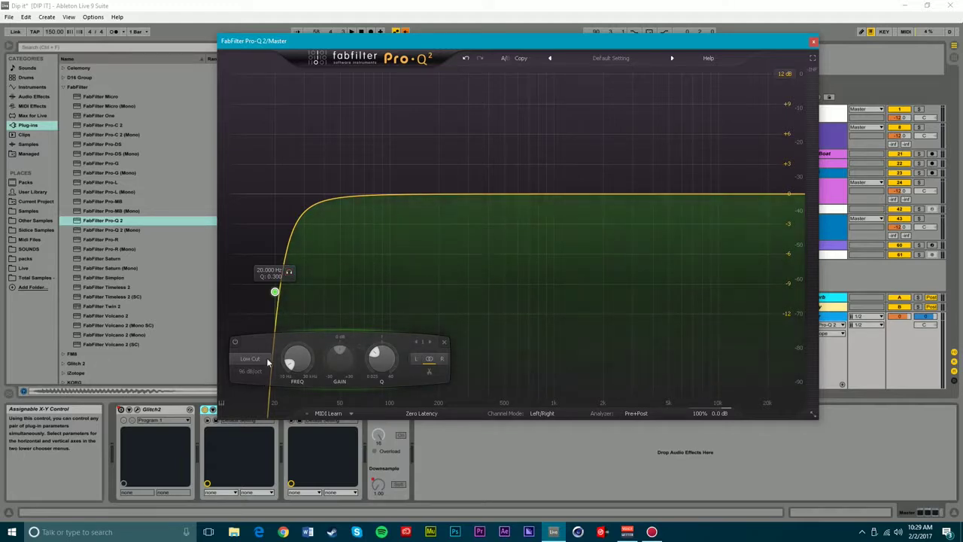
double_click(269, 270)
text(30)
key(Return)
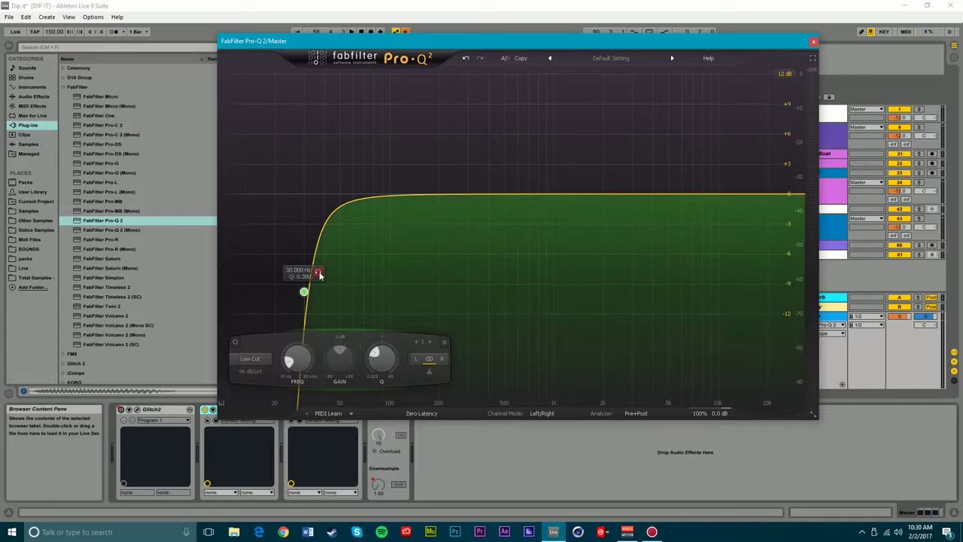
Set the Pro-Q 2 low cut frequency to 25 Hz and review the Pro-L limiter's window.
double_click(304, 272)
text(25)
key(Return)
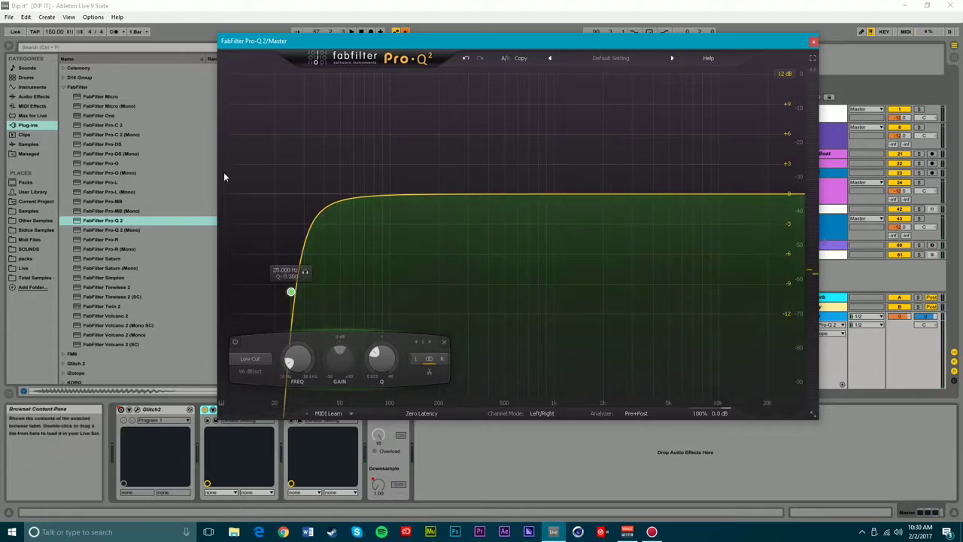
click(814, 42)
click(305, 410)
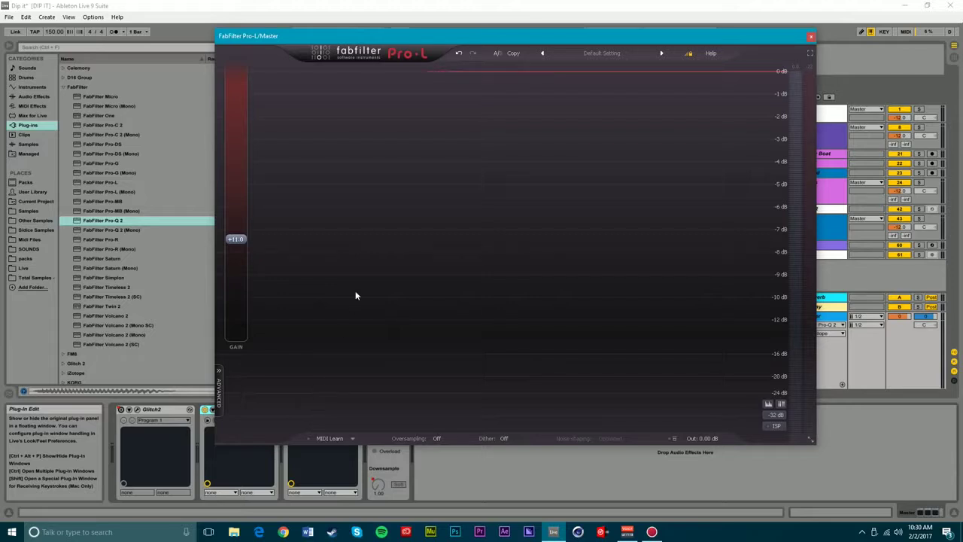
click(810, 36)
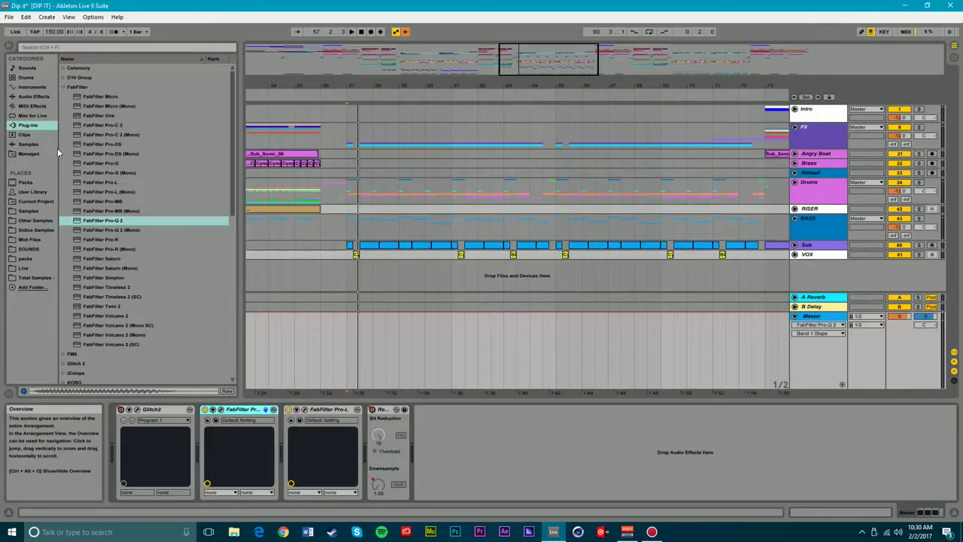
Insert iZotope Ozone 7 on the Master between Pro-Q 2 and Pro-L, and reposition its window.
click(63, 87)
scroll(115, 183, down, 2)
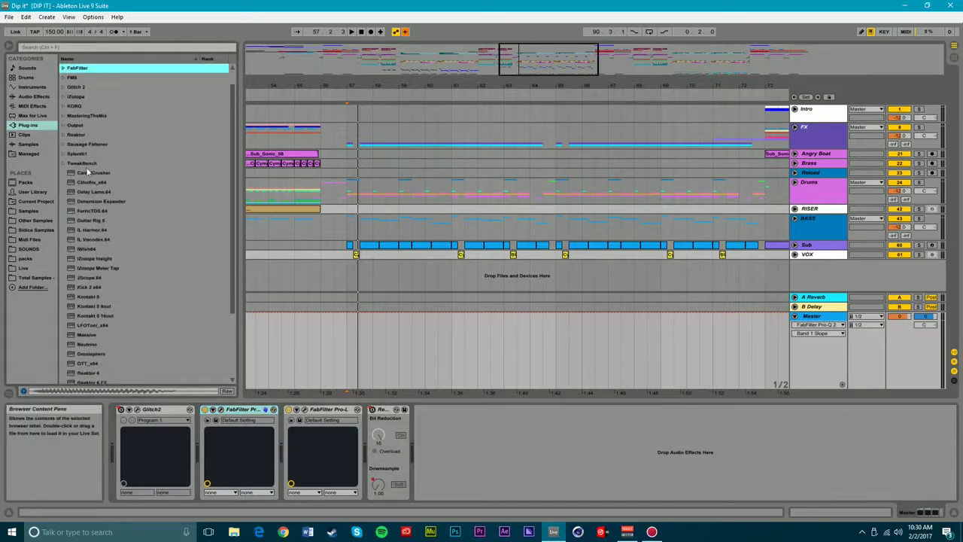
click(64, 96)
click(70, 116)
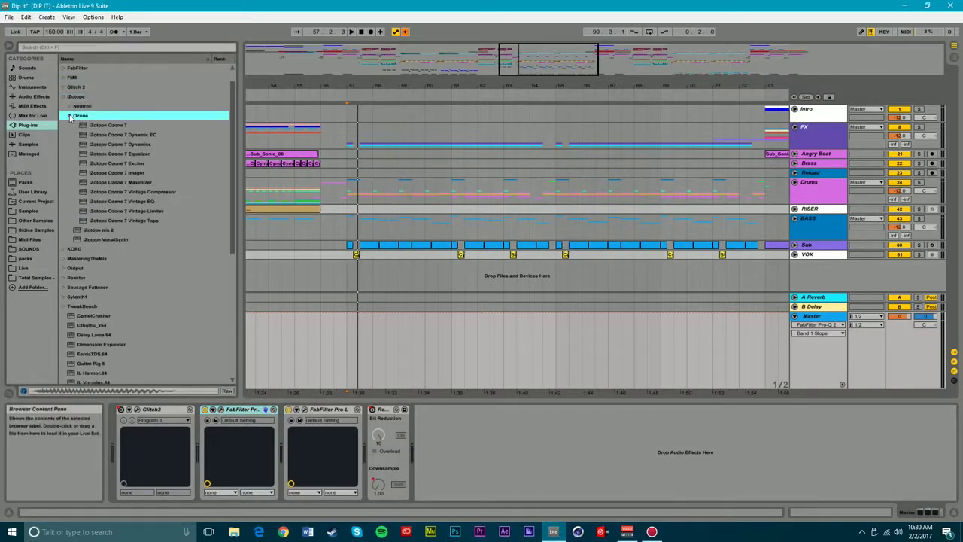
mouse_move(105, 125)
mouse_down()
mouse_move(211, 411)
mouse_move(292, 481)
mouse_up()
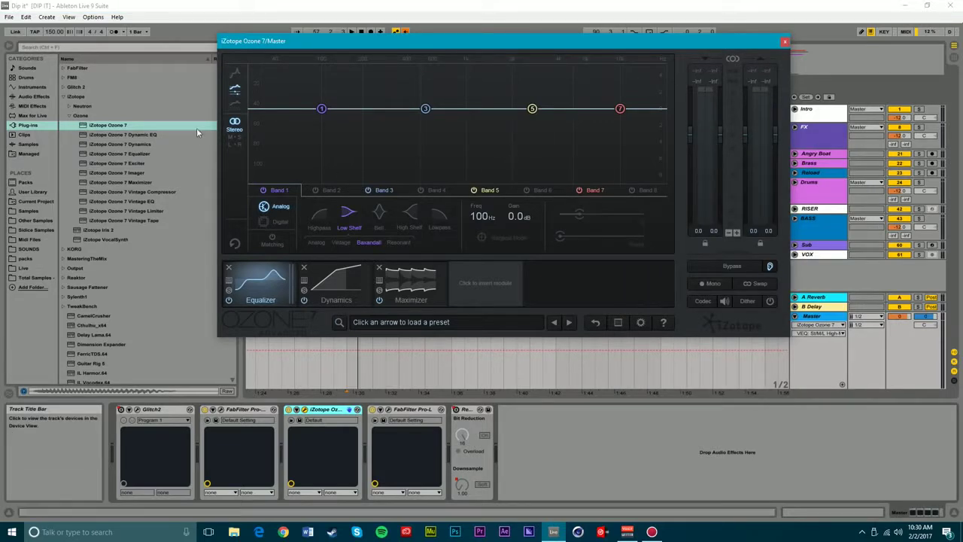
drag(286, 41, 312, 105)
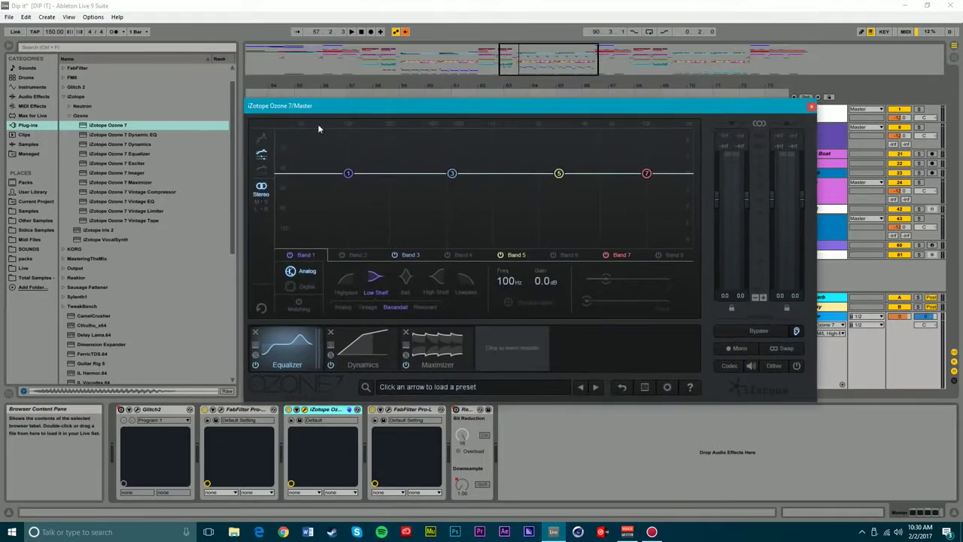
Switch the Ozone 7 equalizer to mid/side processing and audition the soloed Mid channel.
click(262, 203)
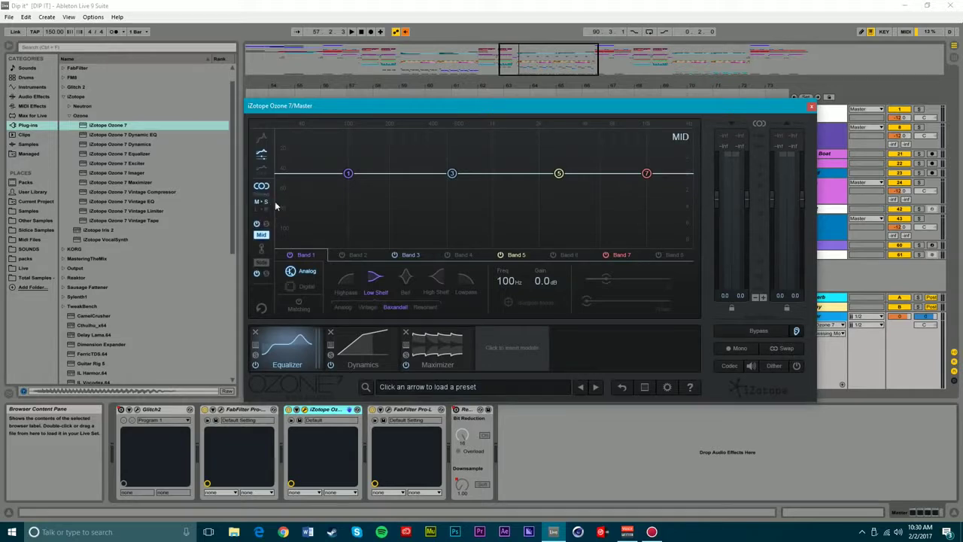
click(262, 262)
click(262, 235)
key(space)
Shape Band 3 of the Mid channel as a -0.5 dB bell cut at 500 Hz with a Q of 0.3.
click(452, 174)
key(space)
drag(452, 174, 450, 179)
double_click(506, 281)
text(500)
key(Return)
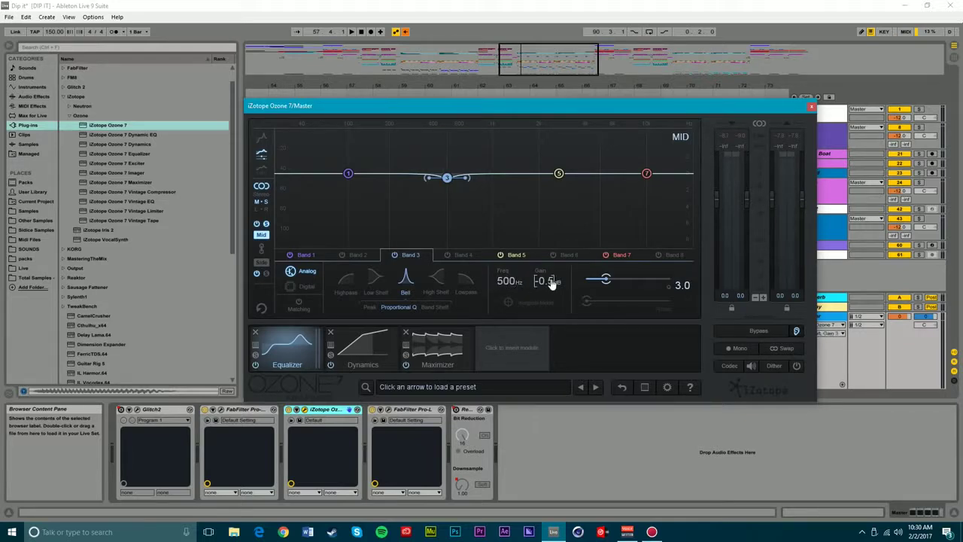
drag(607, 279, 587, 281)
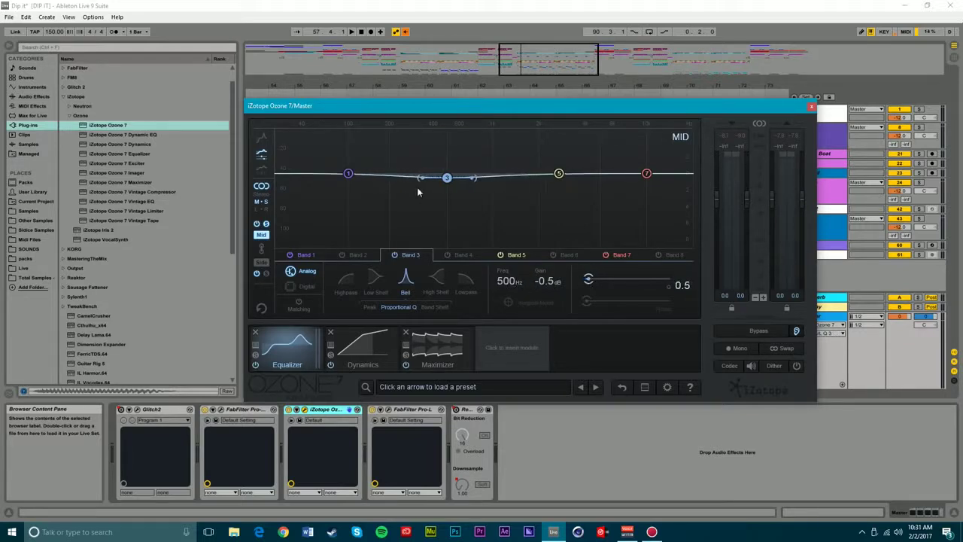
drag(473, 180, 474, 181)
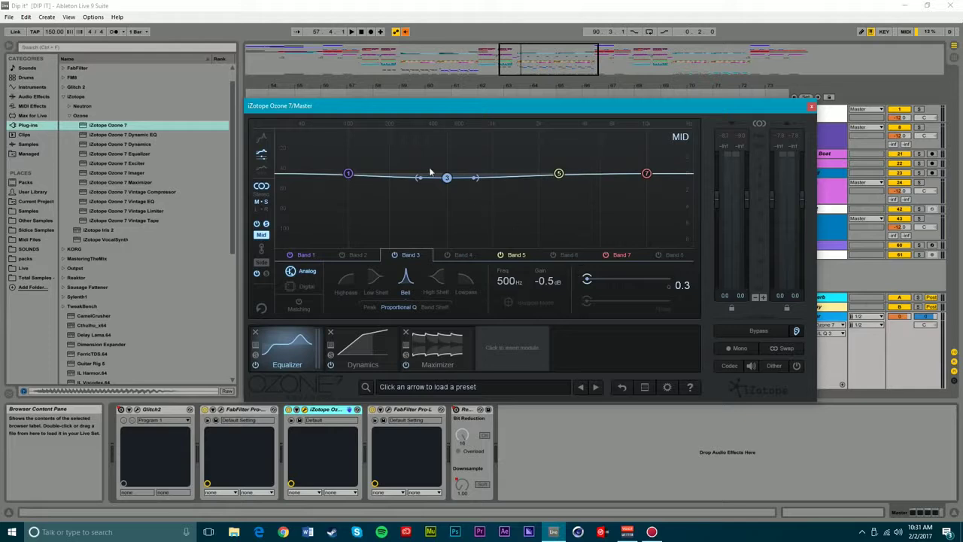
Turn Band 1 of the equalizer's Side channel into a highpass at 300 Hz and audition the Side channel.
click(261, 264)
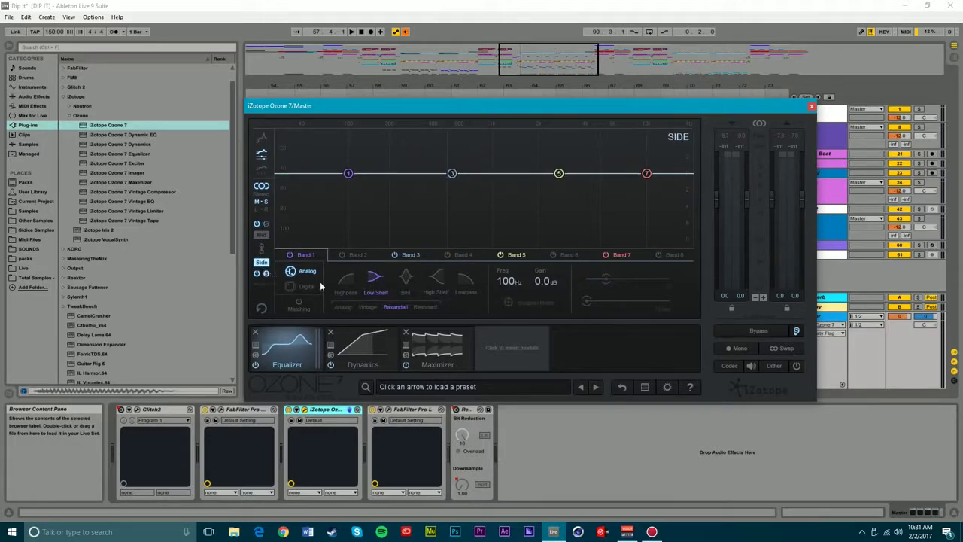
key(space)
key(space)
click(350, 283)
drag(503, 283, 549, 243)
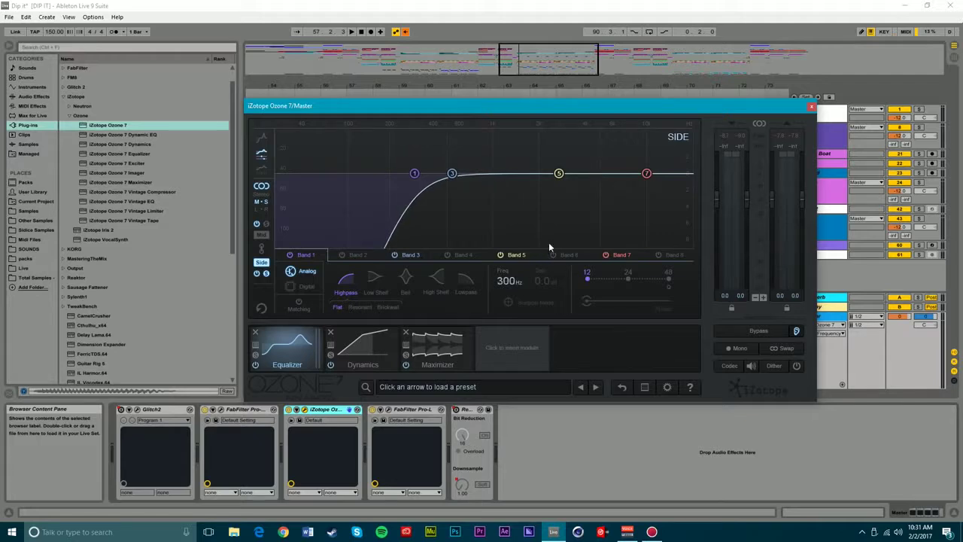
key(space)
key(space)
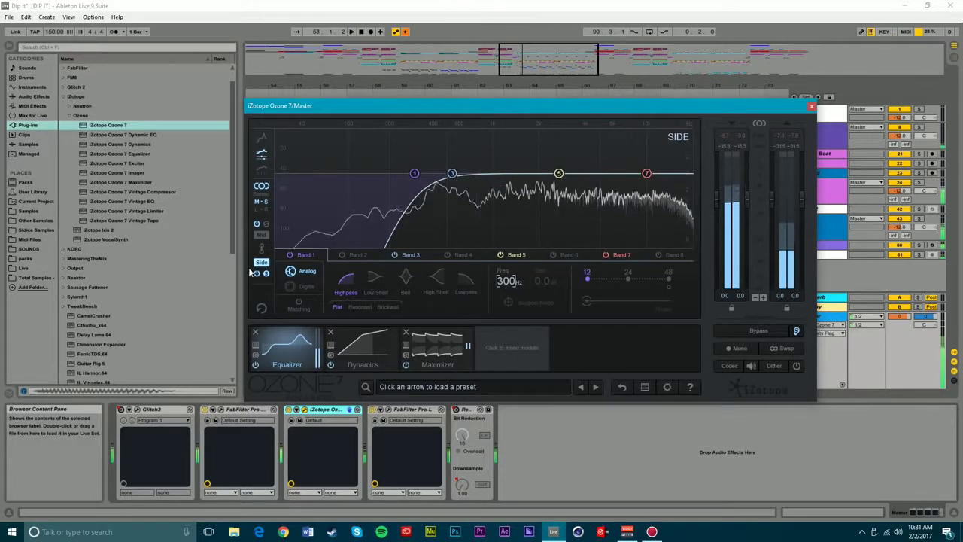
key(space)
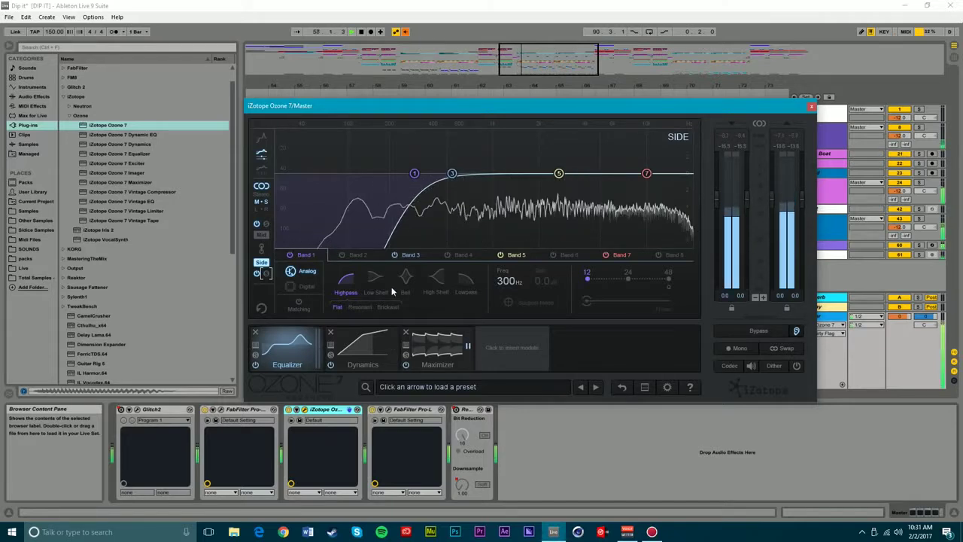
key(space)
Open the Dynamics module and have it learn its crossover frequencies from the playing track.
click(363, 350)
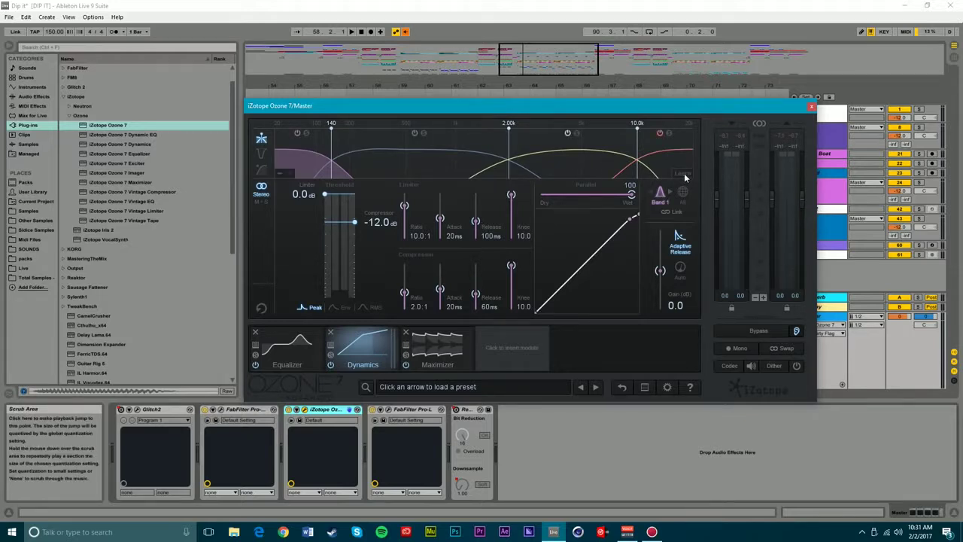
click(676, 176)
key(space)
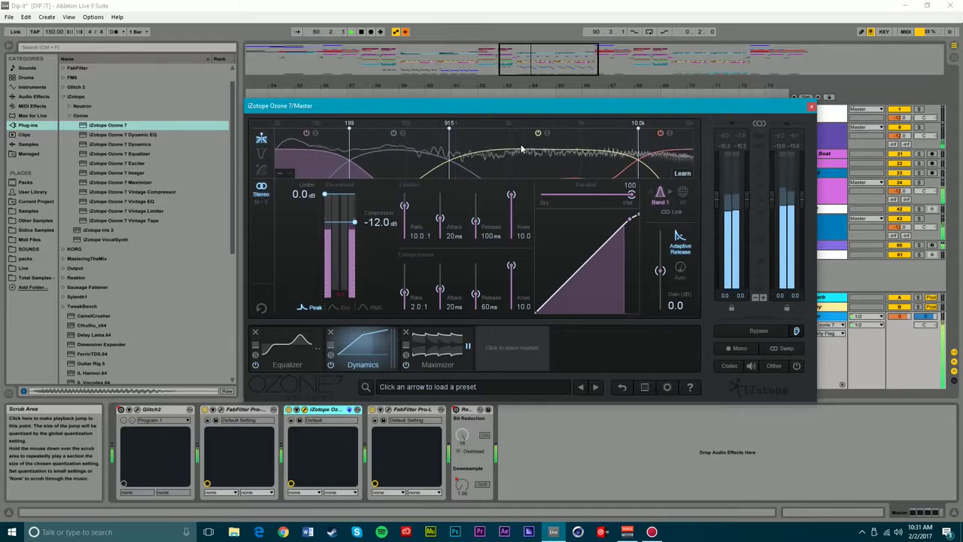
key(space)
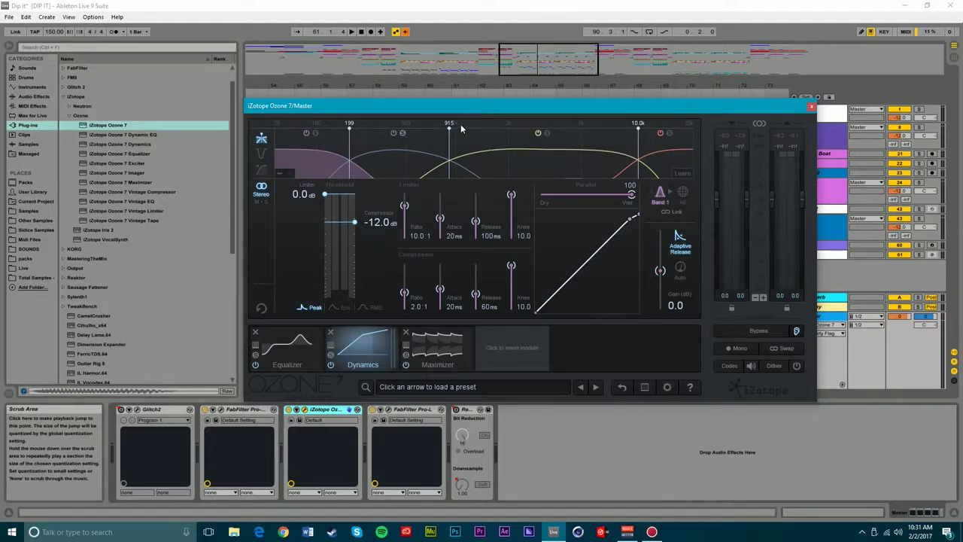
Raise the Dynamics crossover between Bands 2 and 3 to 1.25 kHz while auditioning the bands.
mouse_move(448, 128)
mouse_down()
mouse_move(482, 129)
mouse_move(452, 130)
mouse_move(463, 130)
mouse_up()
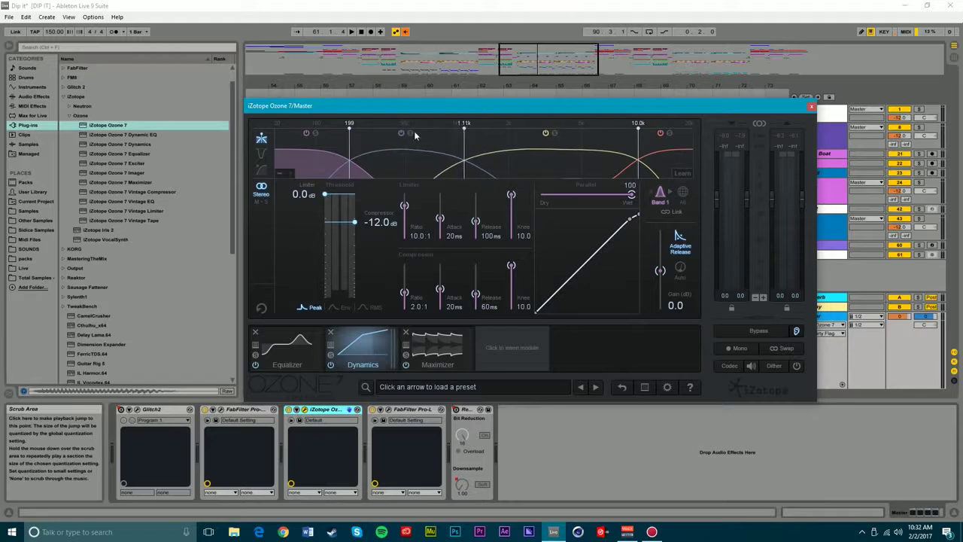
click(413, 134)
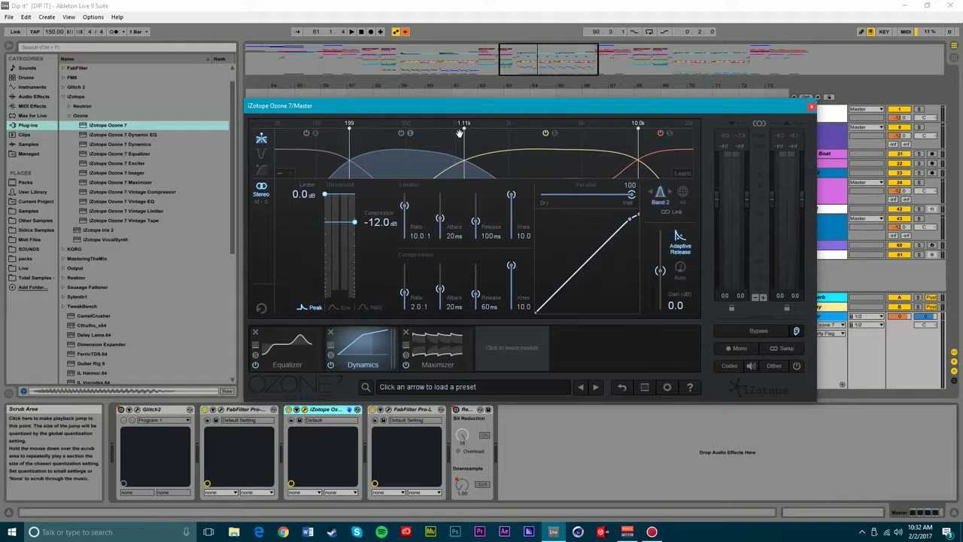
key(space)
mouse_move(465, 129)
mouse_down()
mouse_move(489, 130)
mouse_move(473, 130)
mouse_up()
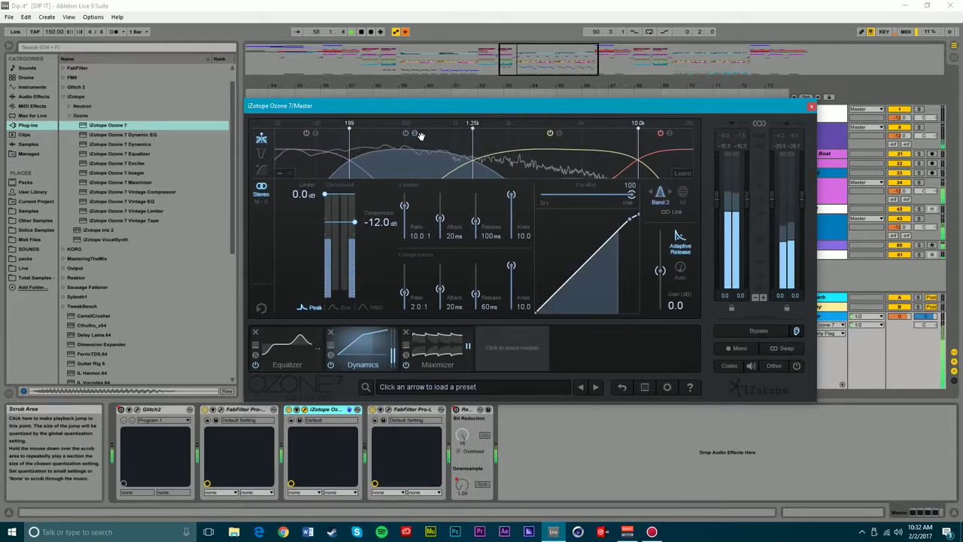
click(557, 137)
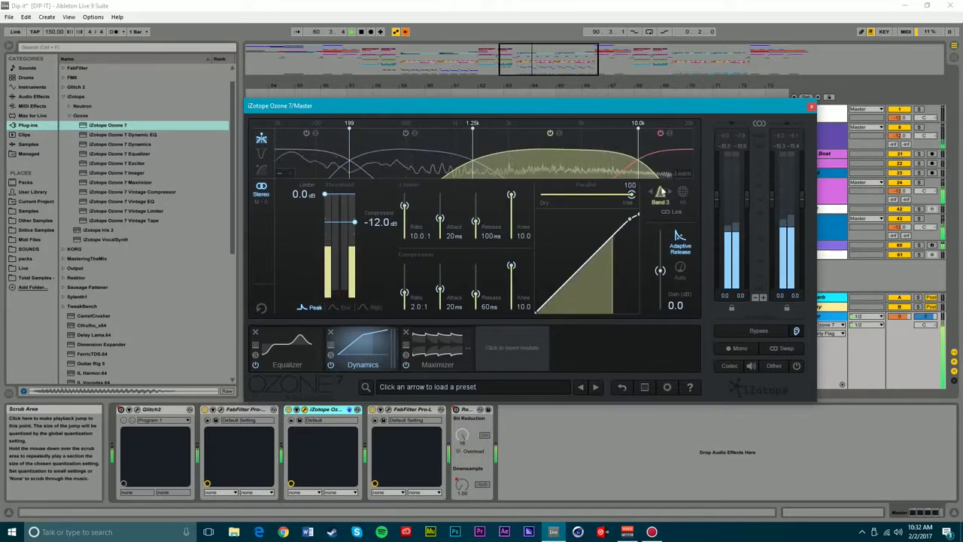
Show all Dynamics bands together, disable the Pro-L limiter and start playback.
click(678, 189)
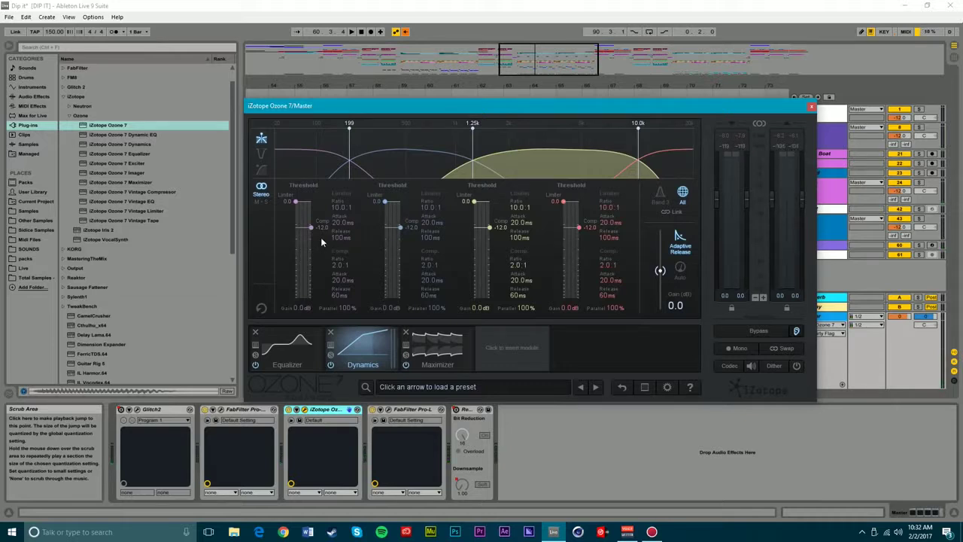
click(371, 412)
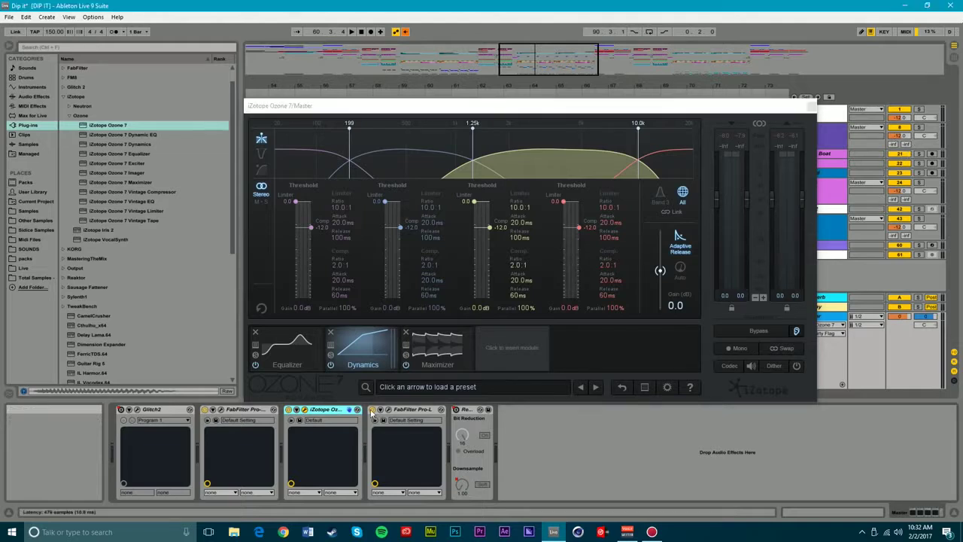
key(space)
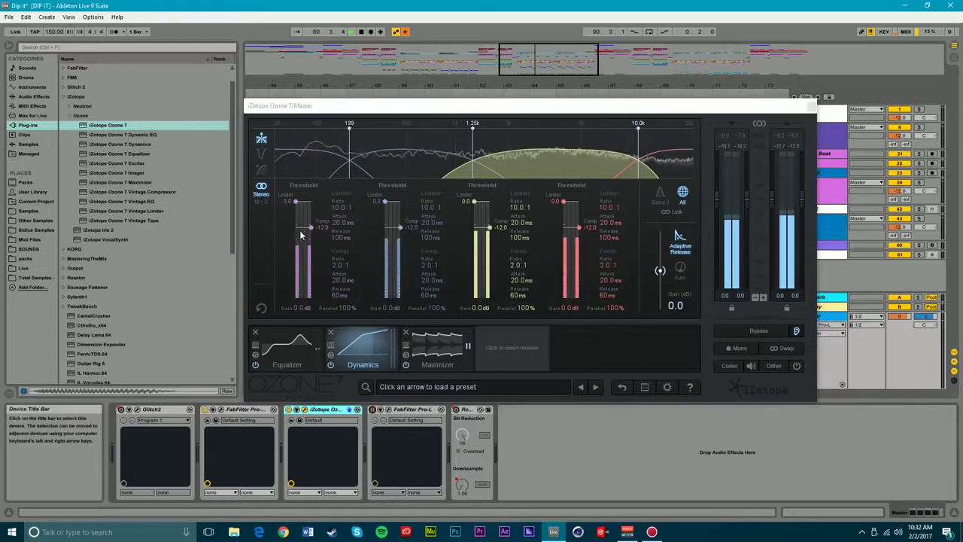
Set the Bands 1–4 compressor thresholds to -14.8, -22.8, -19.8 and -21.4 dB, with ratios of 5.7:1, 3.8:1, 5.0:1 and 5.2:1.
click(561, 327)
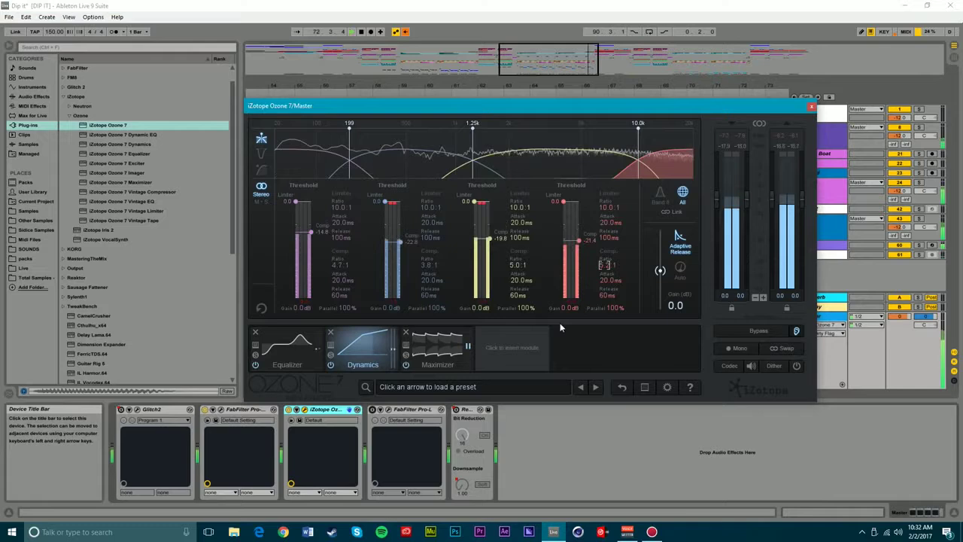
key(space)
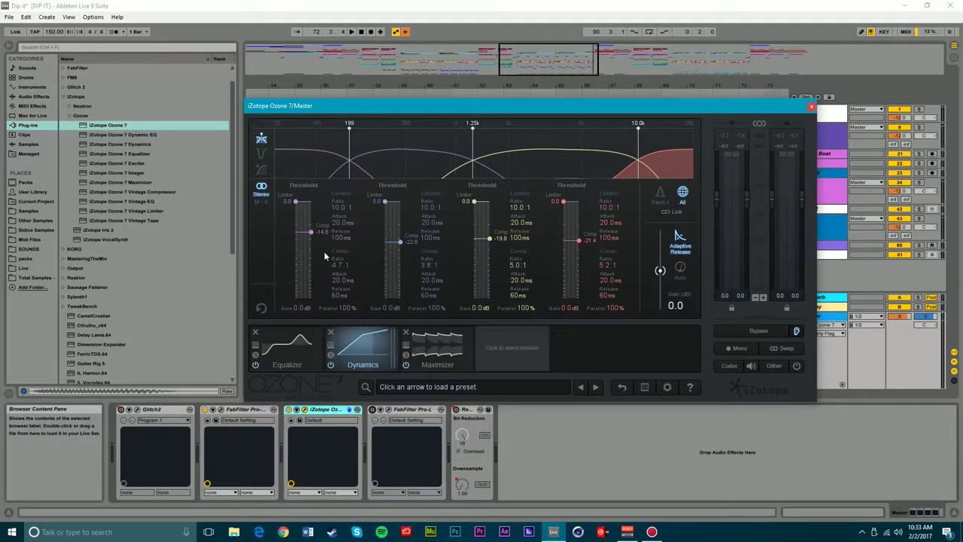
drag(337, 268, 350, 261)
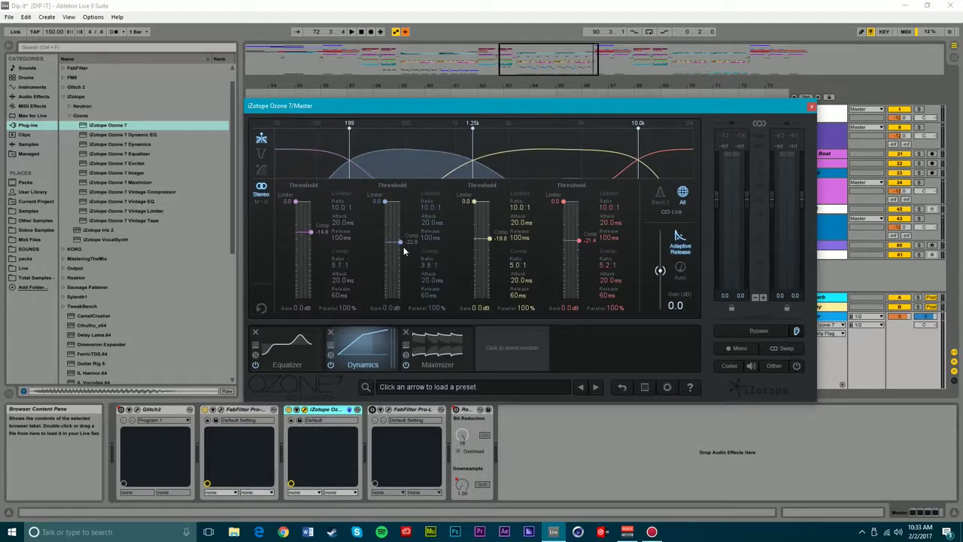
Add an Imager module, learn its crossovers from playback and set the crossover between Bands 2 and 3 to 1.22 kHz.
click(500, 340)
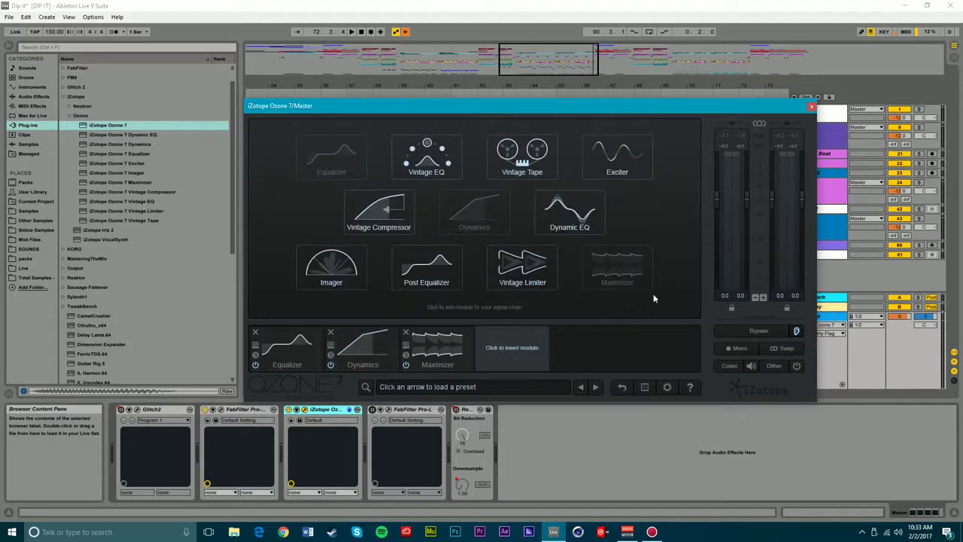
click(336, 277)
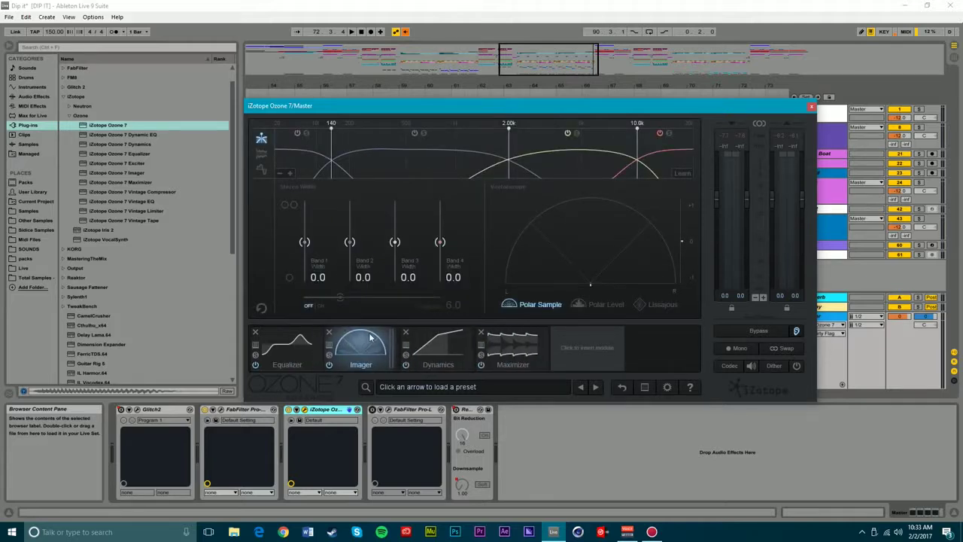
click(681, 174)
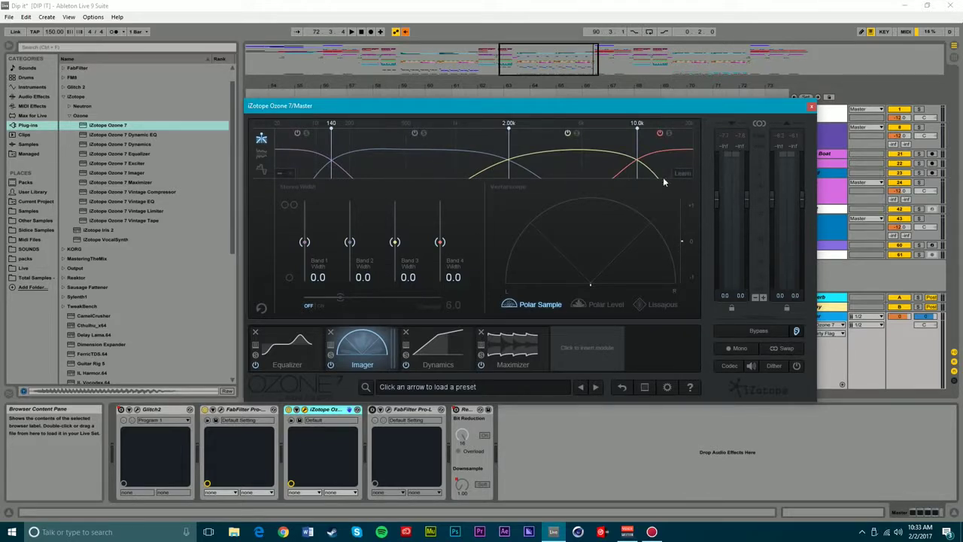
key(space)
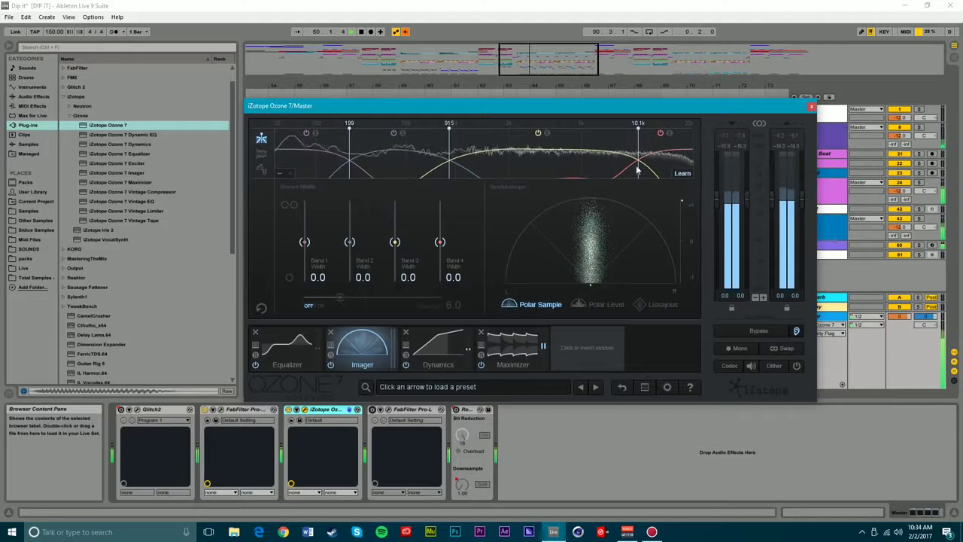
key(space)
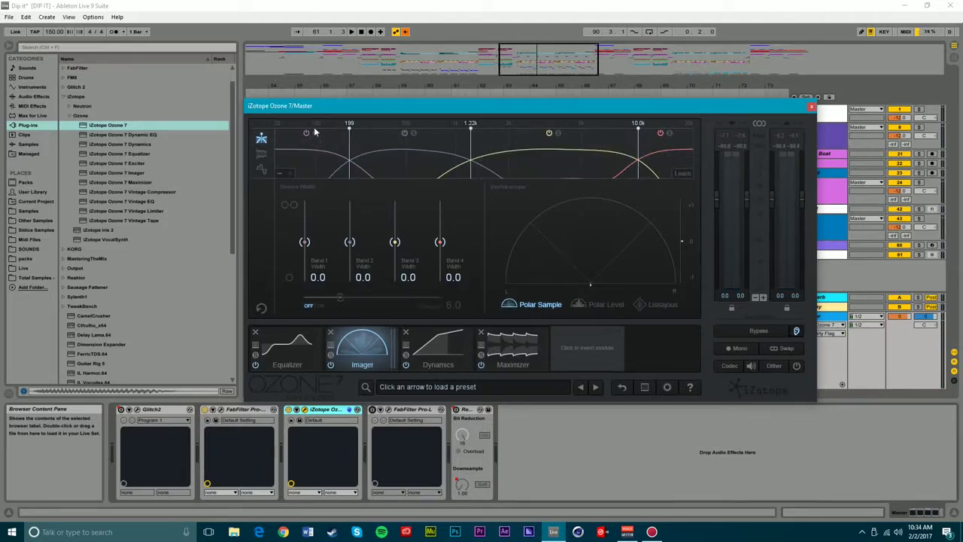
Narrow the Imager's Band 1 width to -100 and audition Band 1 alone and the full mix.
drag(304, 242, 303, 284)
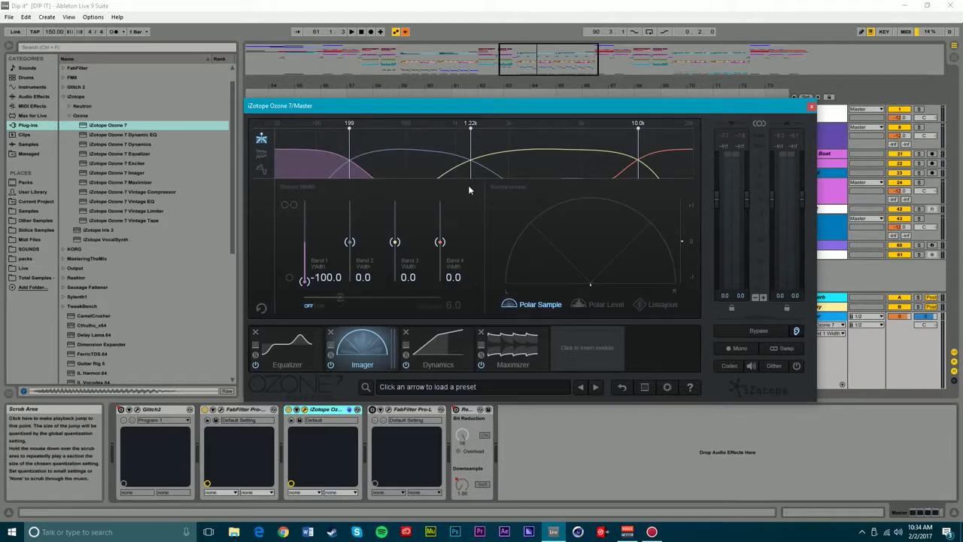
key(space)
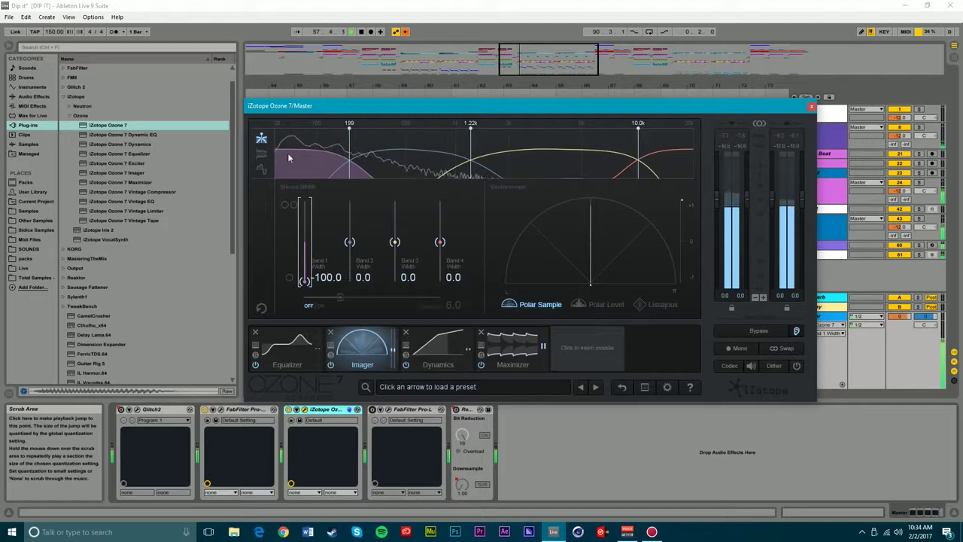
key(space)
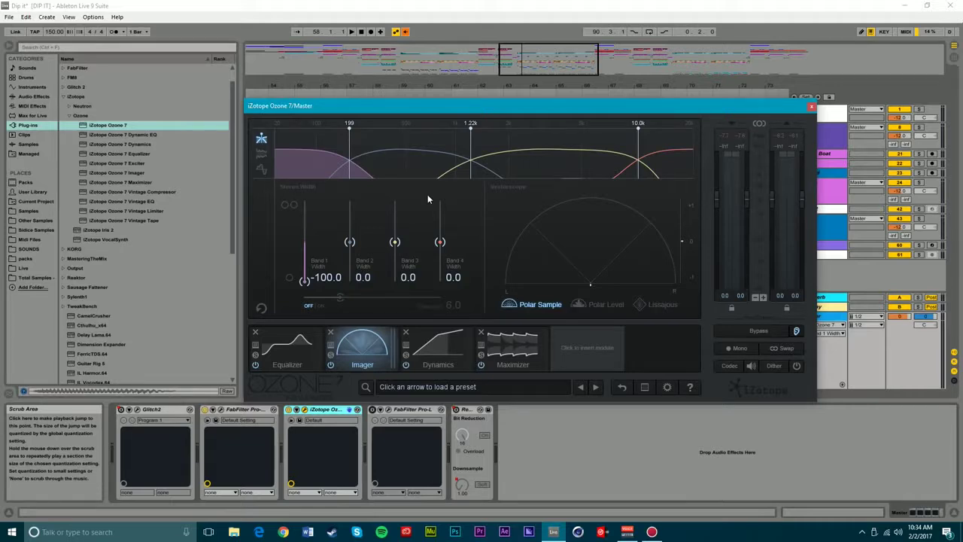
key(space)
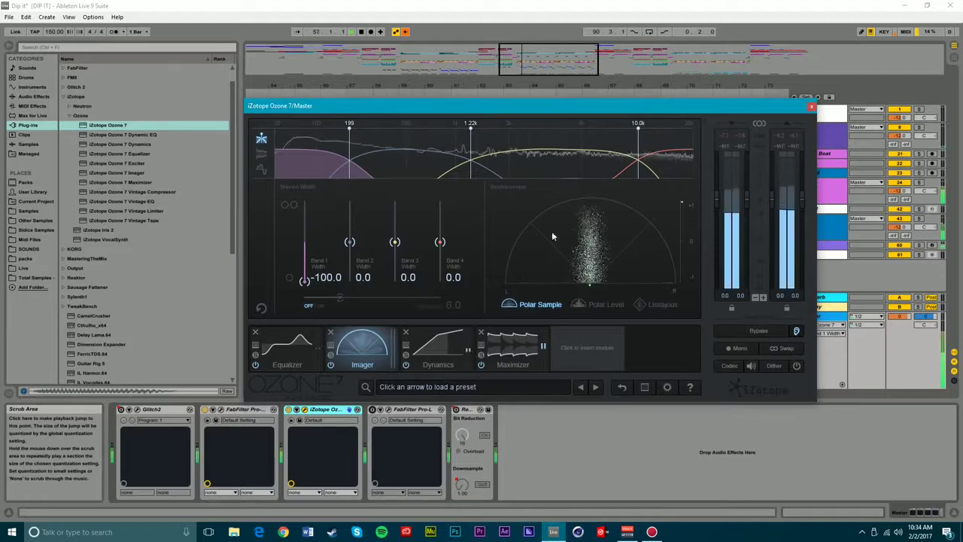
key(space)
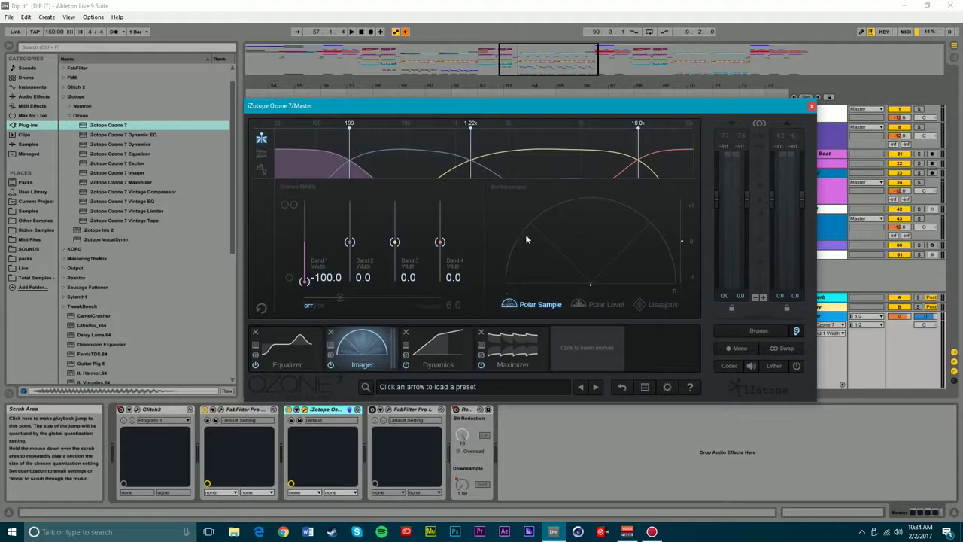
Audition the Imager's Band 2 and narrow its width to -26.6.
key(space)
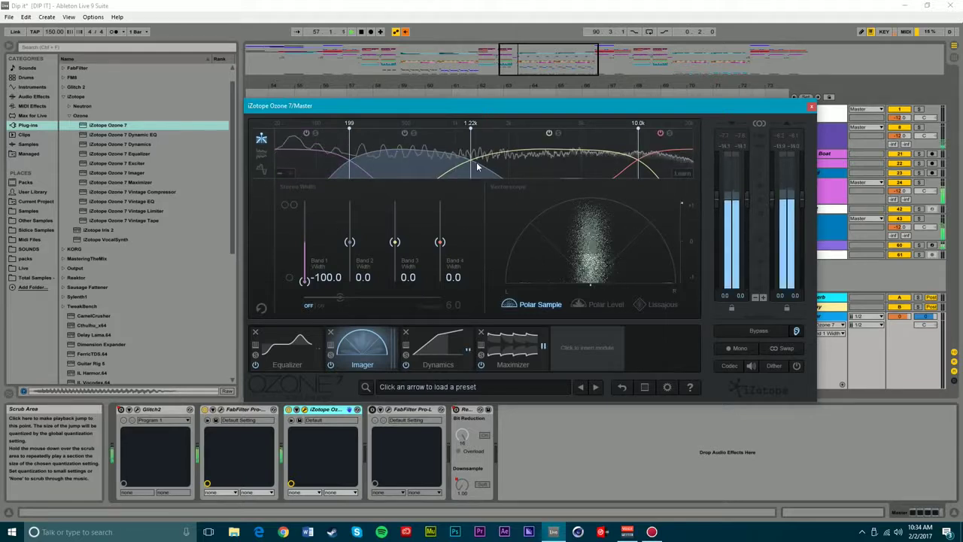
key(space)
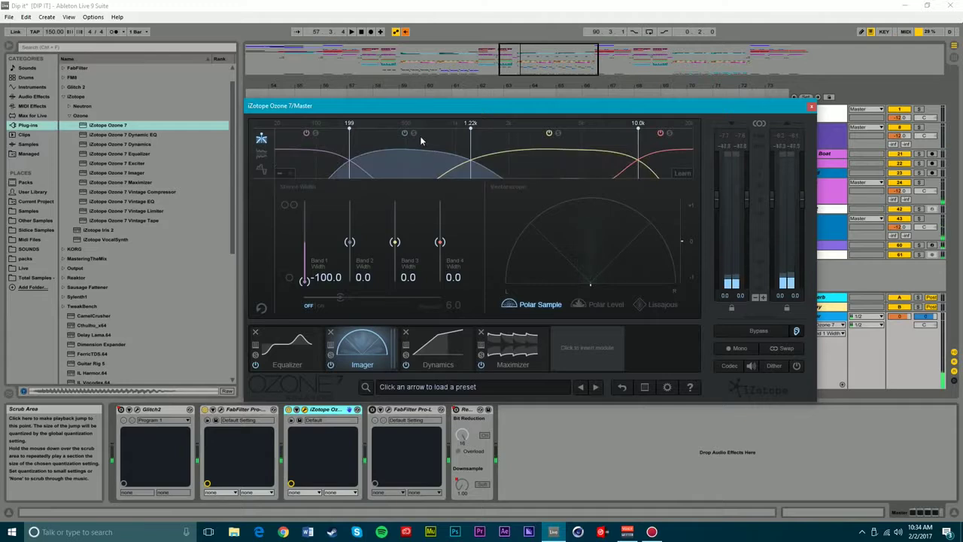
key(space)
key(space)
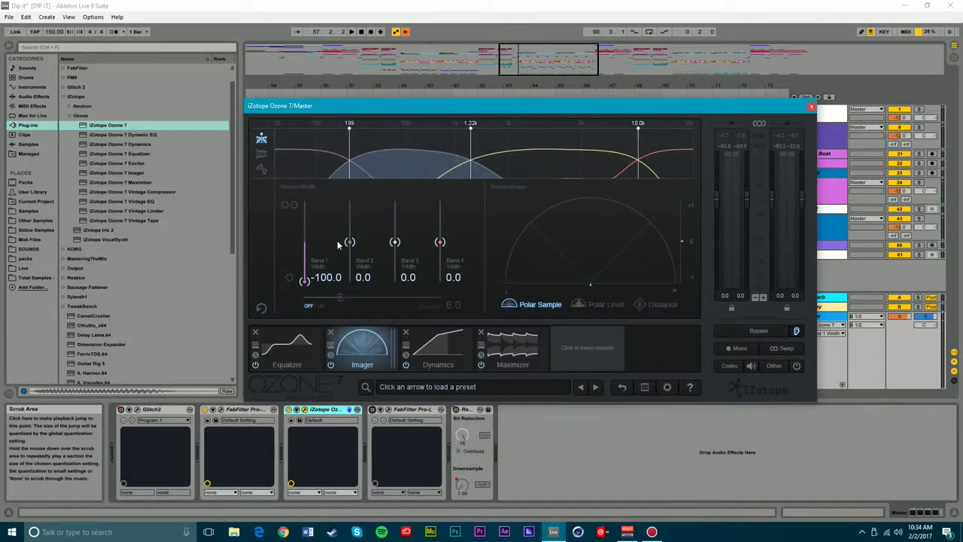
key(space)
mouse_move(350, 242)
mouse_down()
mouse_move(350, 234)
mouse_move(347, 250)
mouse_up()
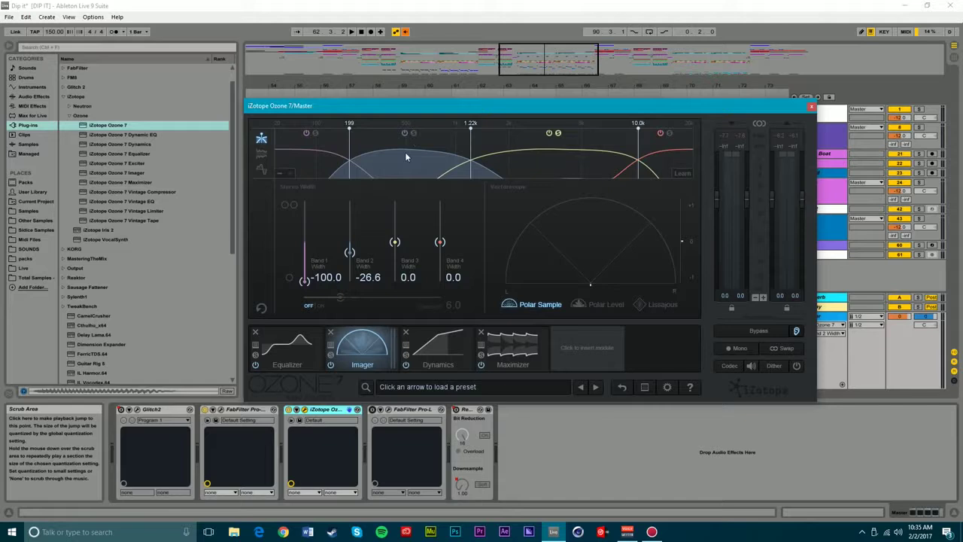
Widen the Imager's Band 3 to 7.6 and Band 4 to 15.2 while auditioning each band soloed.
key(space)
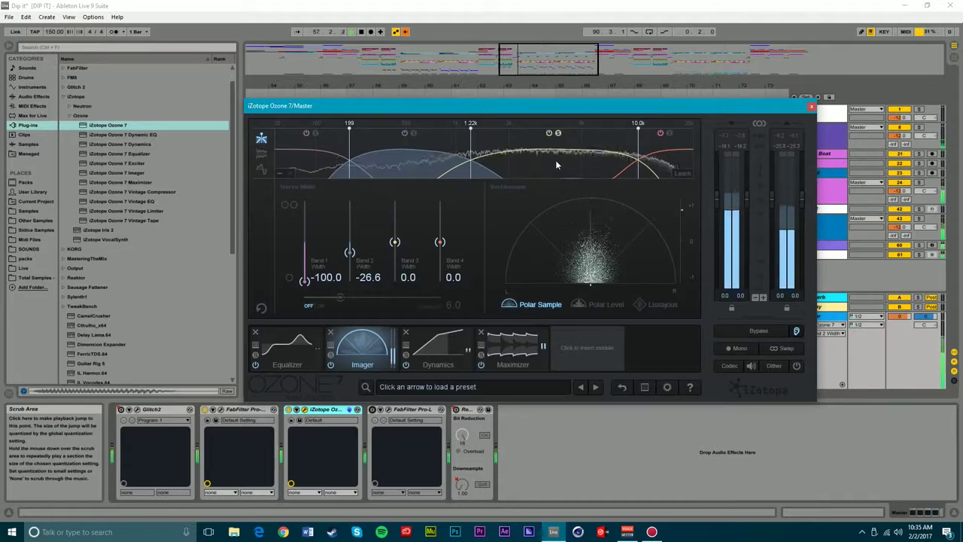
mouse_move(394, 242)
mouse_down()
mouse_move(392, 253)
mouse_move(394, 238)
mouse_up()
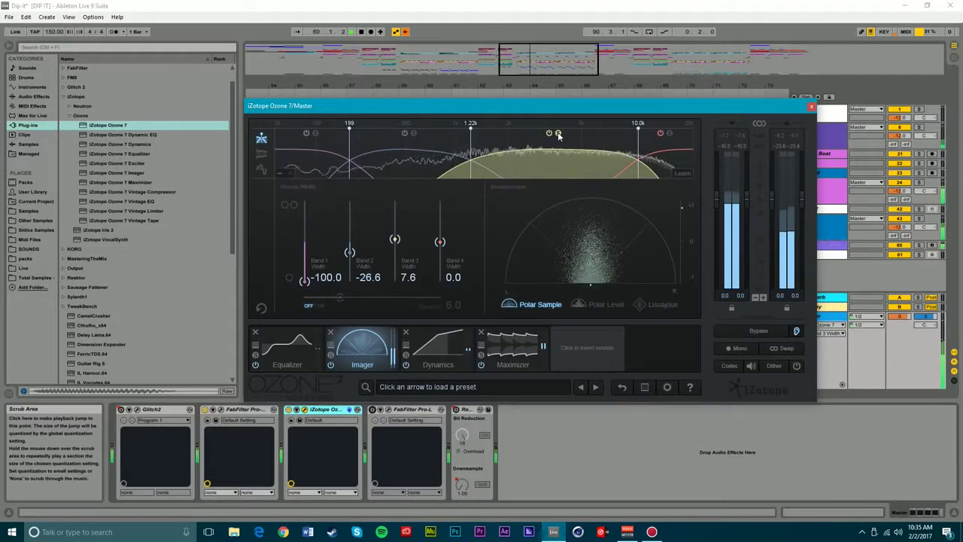
click(660, 132)
click(670, 133)
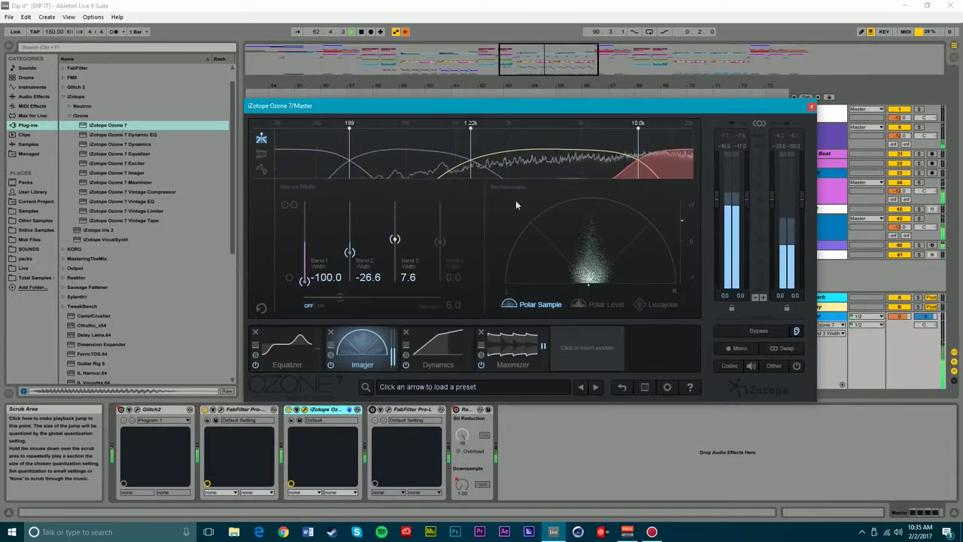
click(661, 134)
mouse_move(442, 235)
mouse_down()
mouse_move(441, 222)
mouse_move(442, 234)
mouse_up()
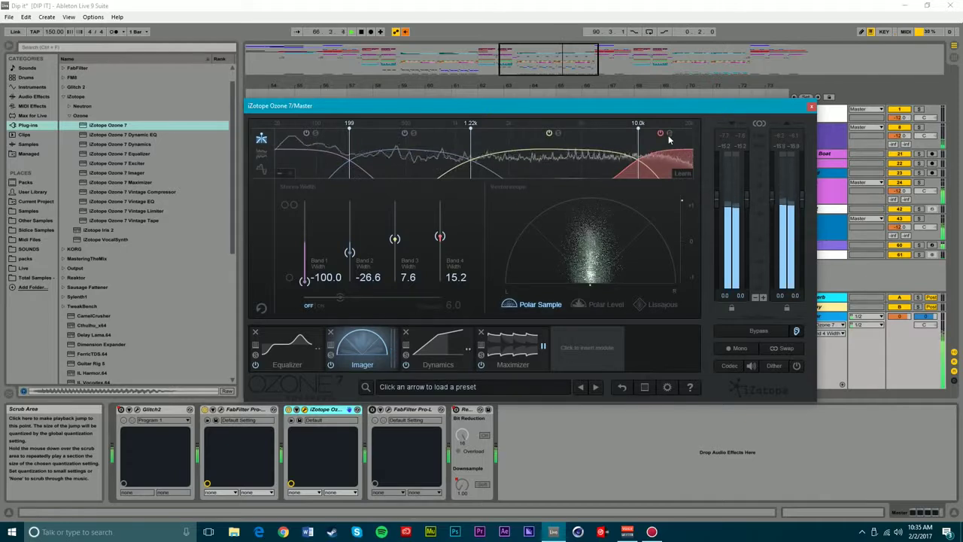
Switch Ozone's output to mono, play the track to check mono compatibility, and return the output to stereo.
key(space)
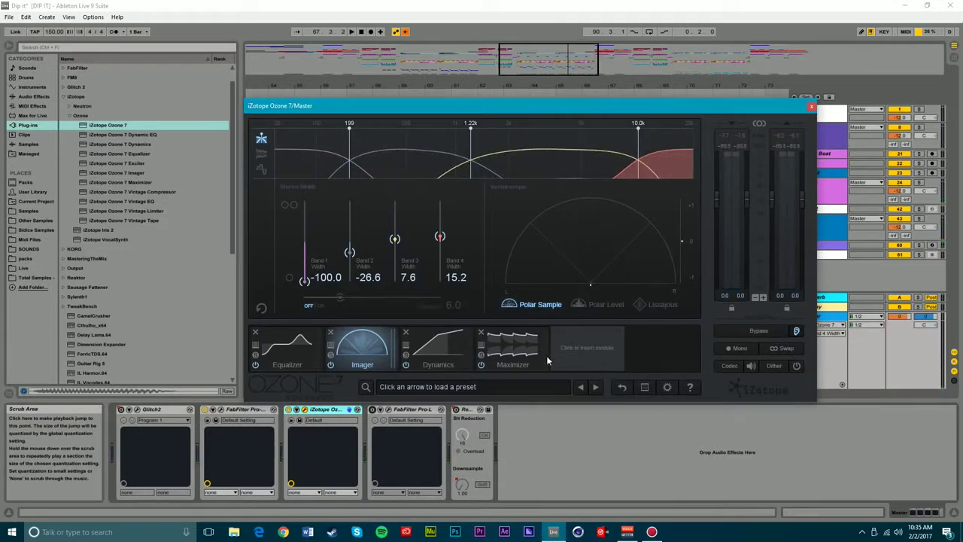
click(735, 347)
click(749, 347)
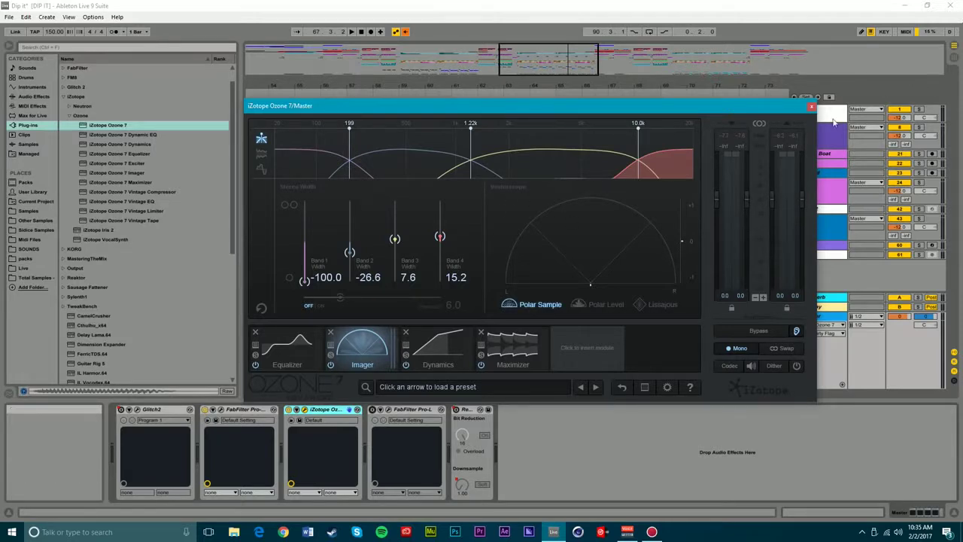
drag(694, 110, 669, 219)
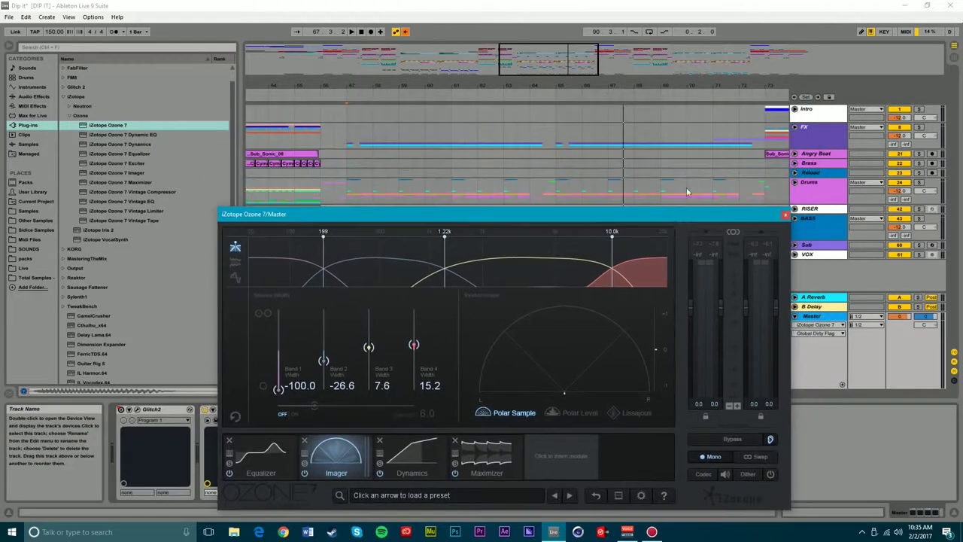
drag(763, 219, 741, 145)
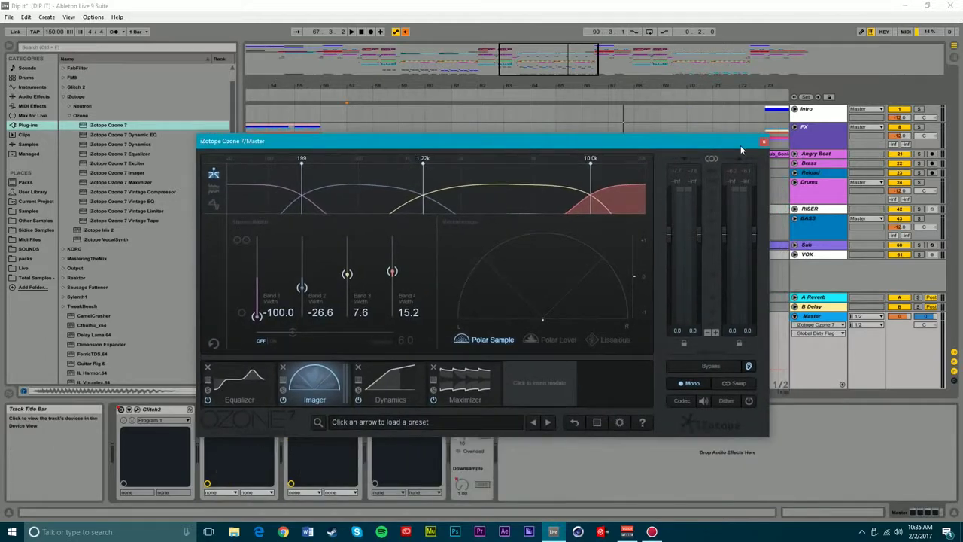
key(space)
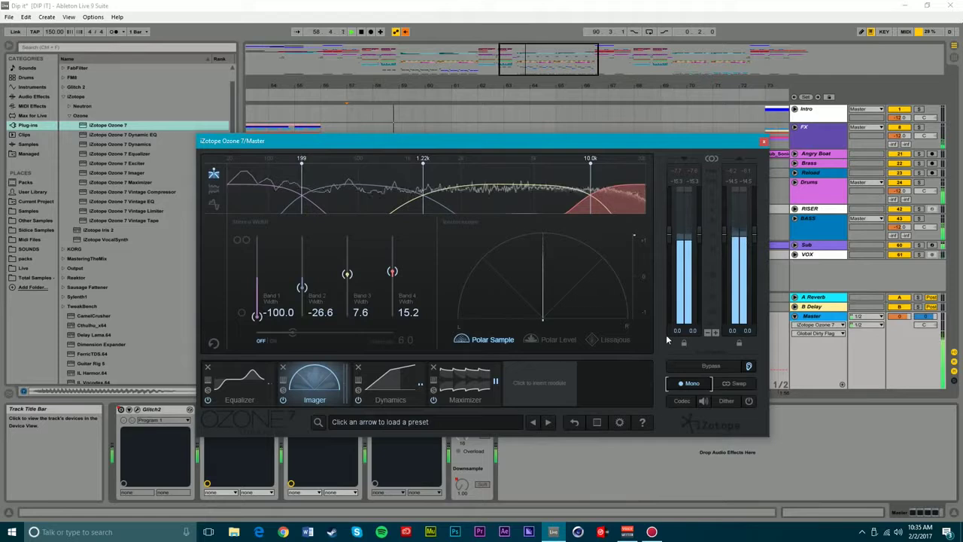
key(space)
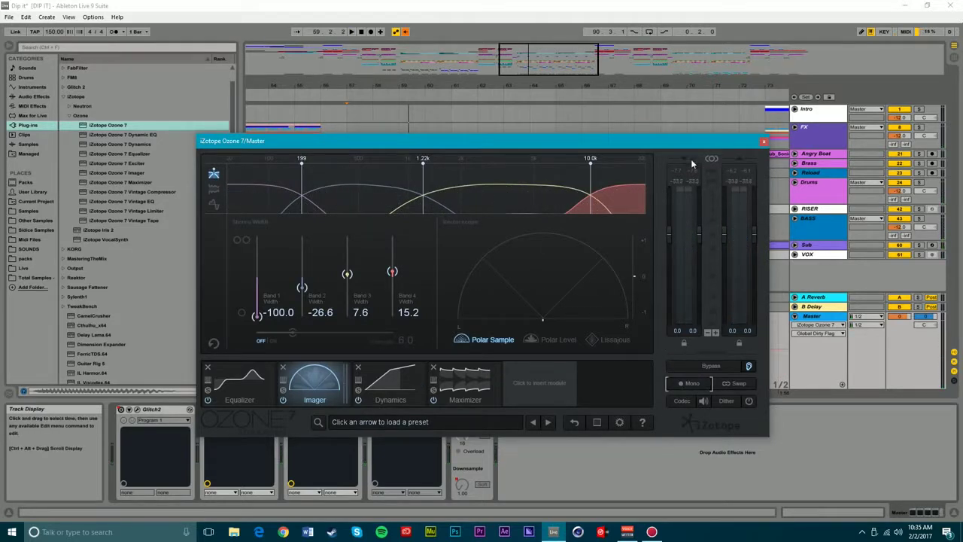
Review the settings of Ozone 7's Maximizer module and close the Ozone window.
click(487, 382)
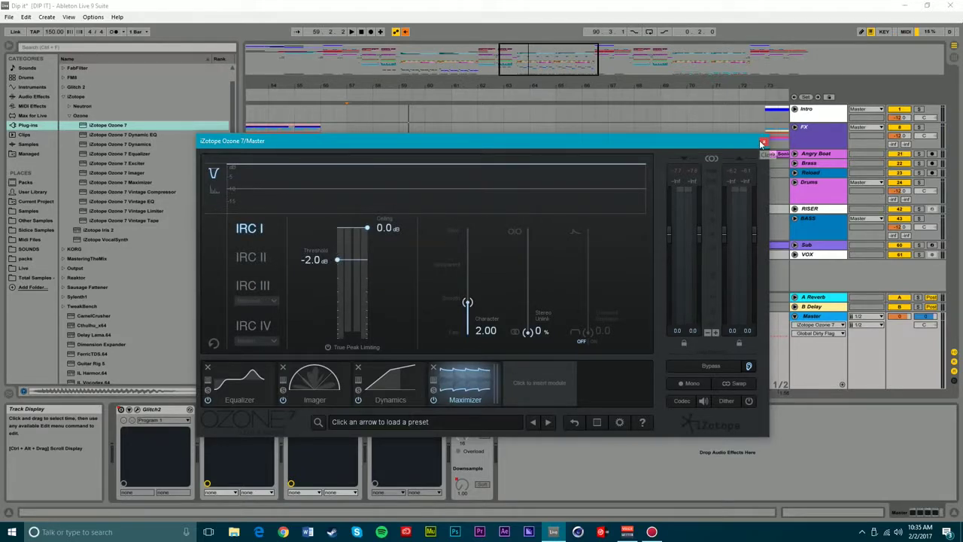
drag(511, 148, 562, 132)
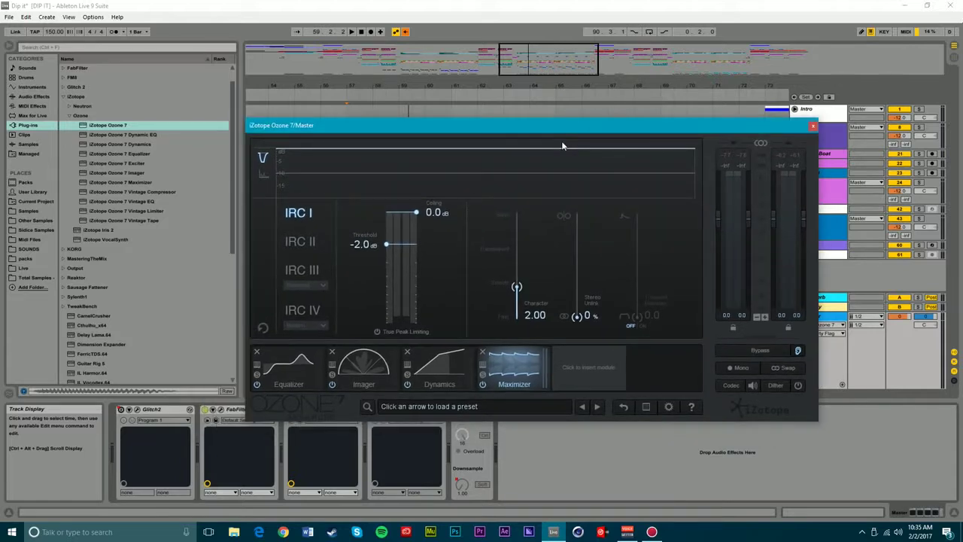
click(813, 126)
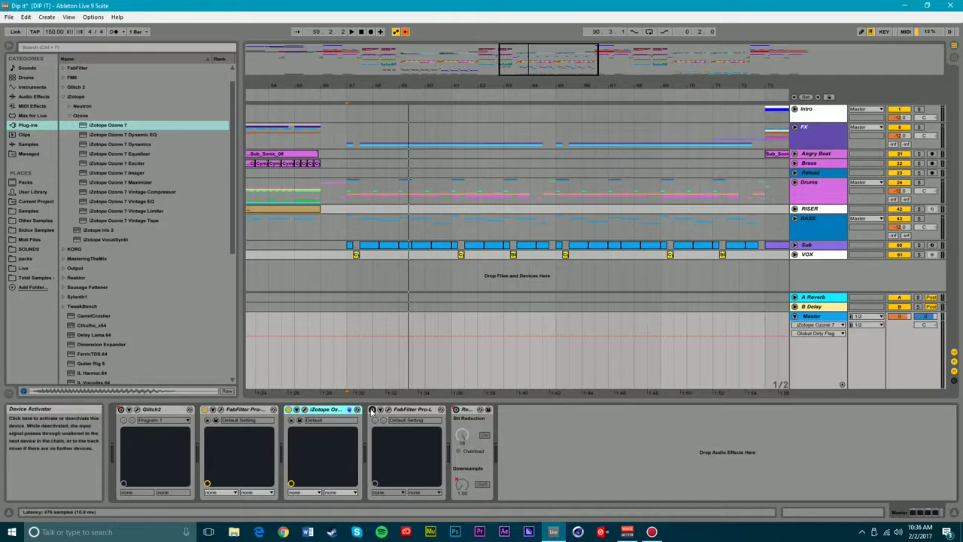
Set the FabFilter Pro-L limiter's gain to +10 dB on the Master and audition the result.
click(389, 409)
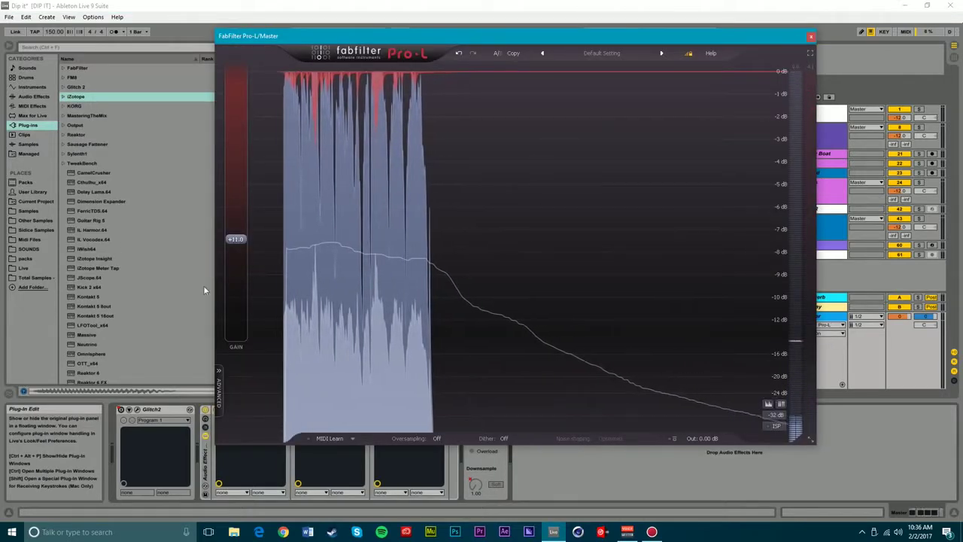
double_click(235, 239)
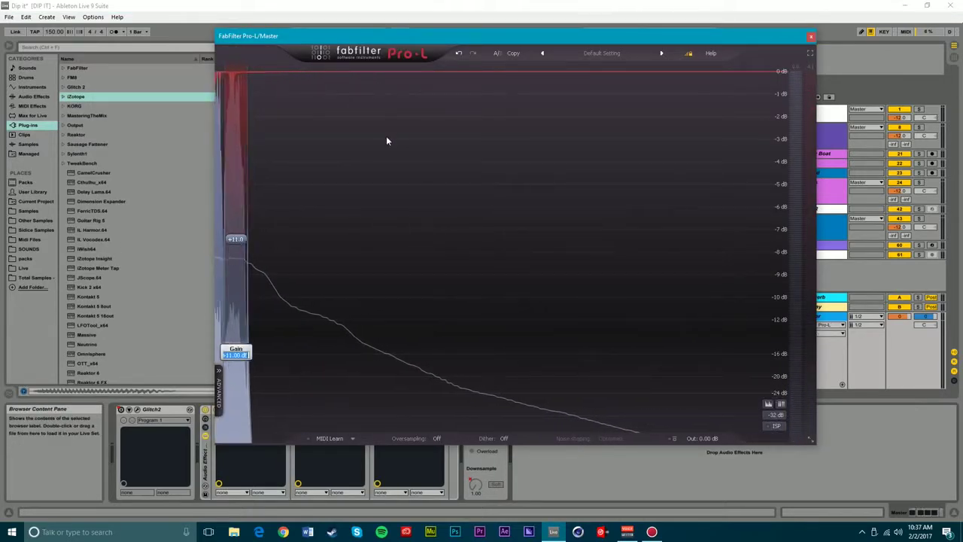
text(10)
key(Return)
key(space)
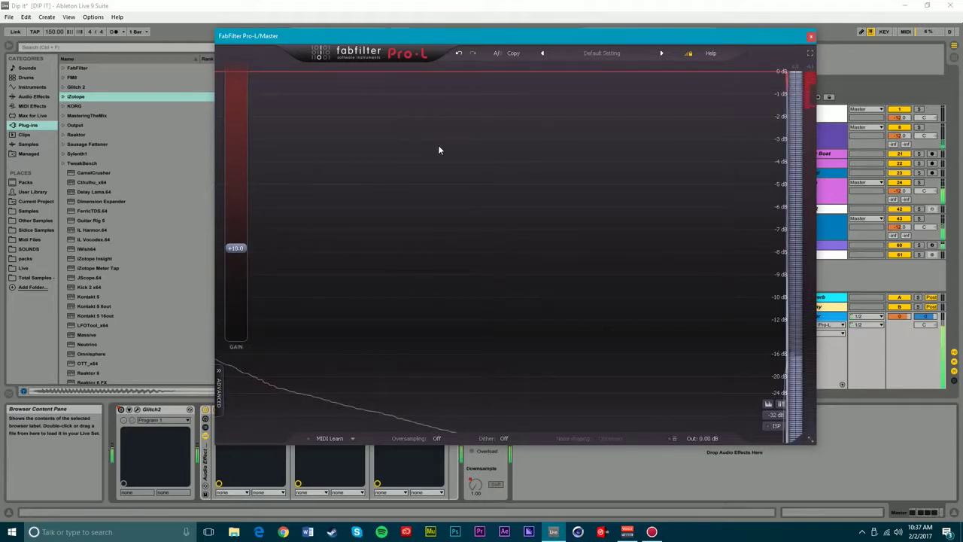
click(812, 37)
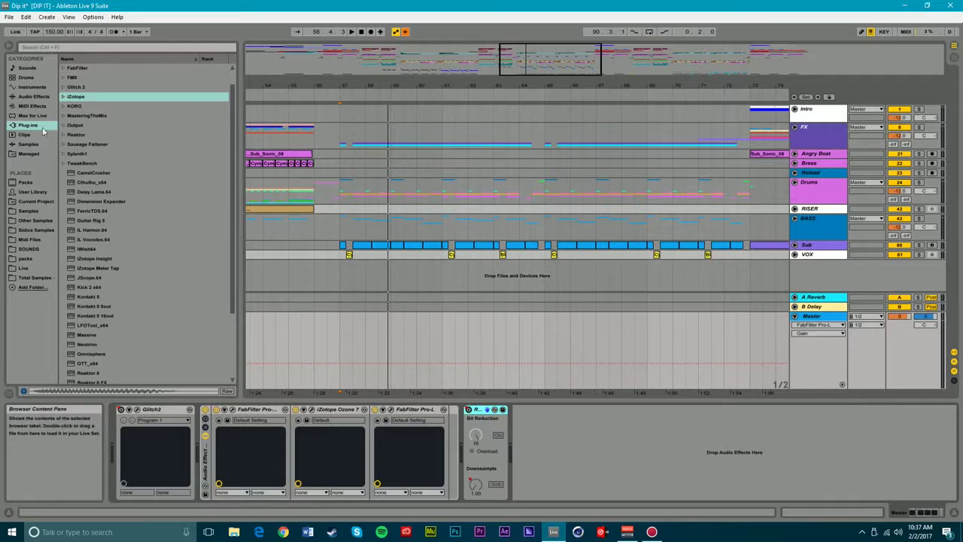
Insert the OTT preset of Multiband Dynamics between the EQ and Ozone 7 on the Master and reduce its Amount to about 15 %.
click(31, 96)
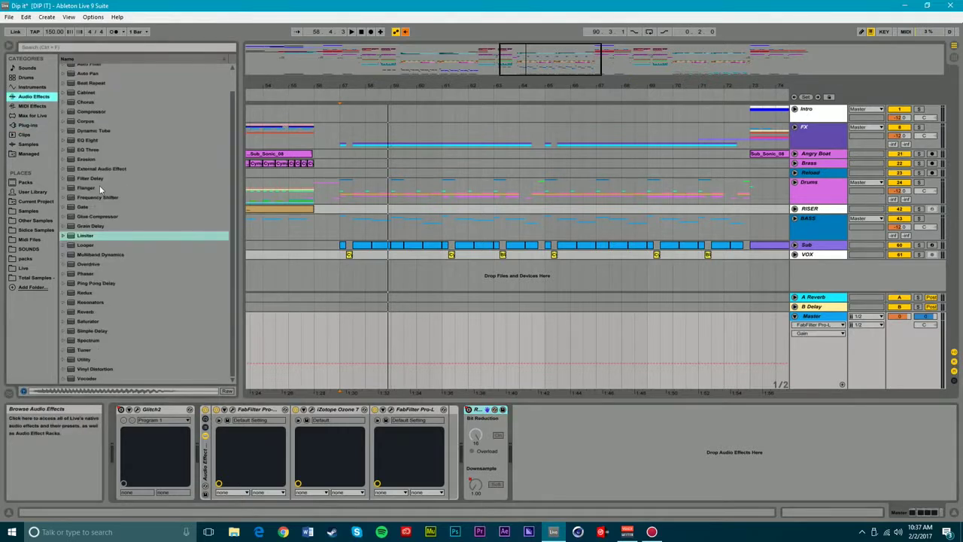
click(61, 254)
mouse_move(104, 320)
mouse_down()
mouse_move(224, 360)
mouse_move(304, 440)
mouse_move(331, 429)
mouse_move(375, 440)
mouse_move(361, 429)
mouse_up()
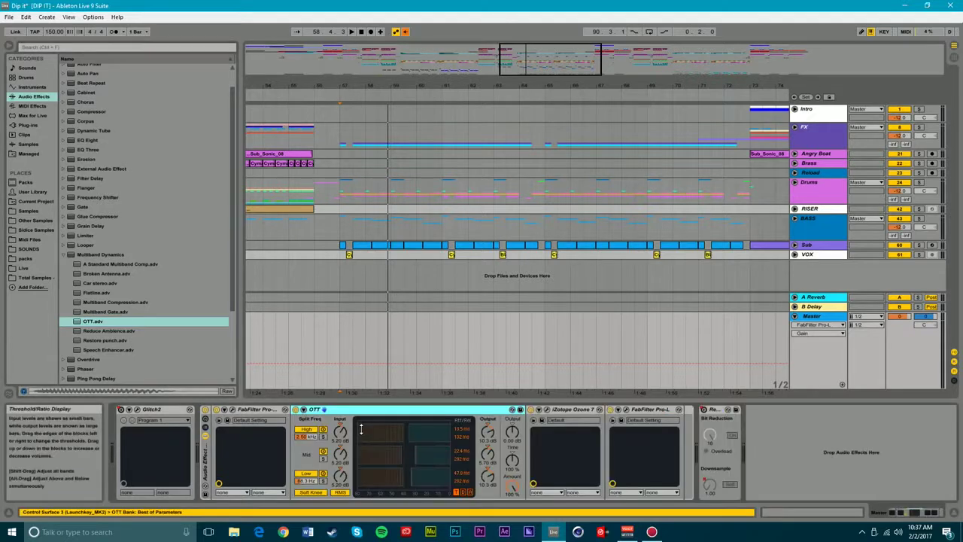
click(511, 485)
drag(511, 485, 511, 519)
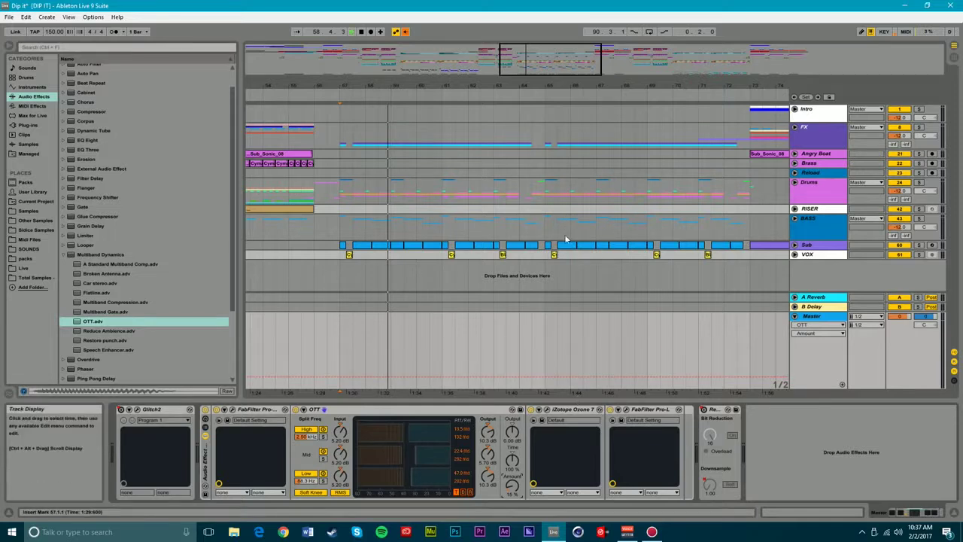
Compare the playing master with OTT bypassed and active, and delete OTT from the Master chain.
click(295, 410)
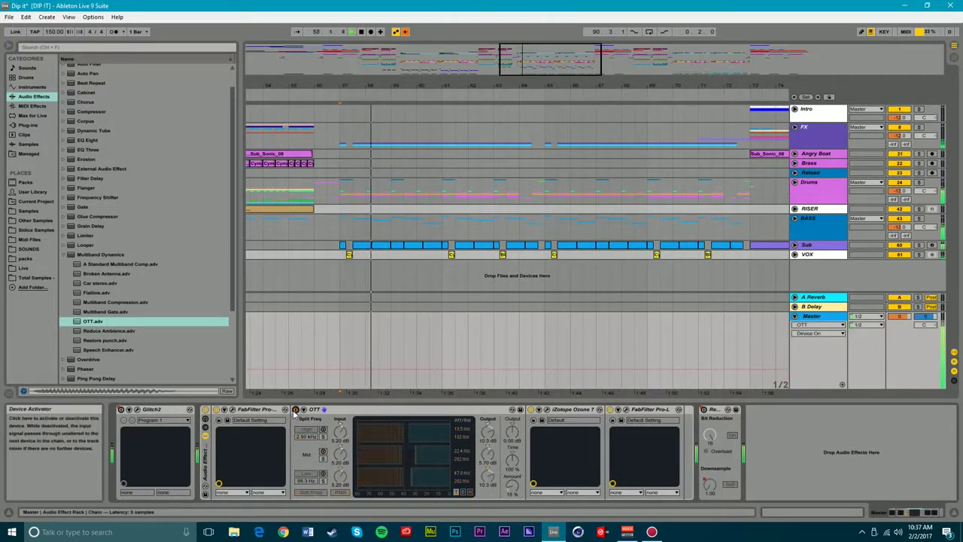
click(295, 410)
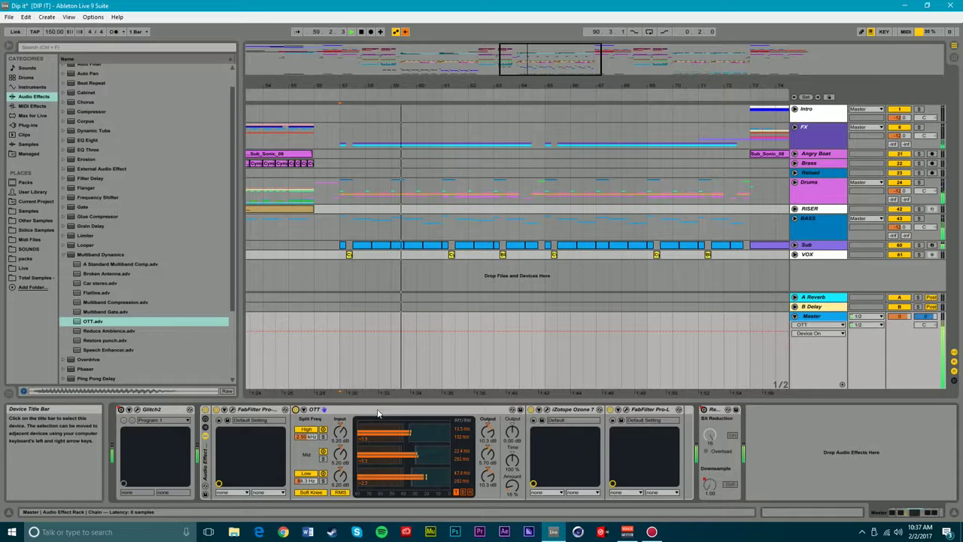
click(378, 413)
key(space)
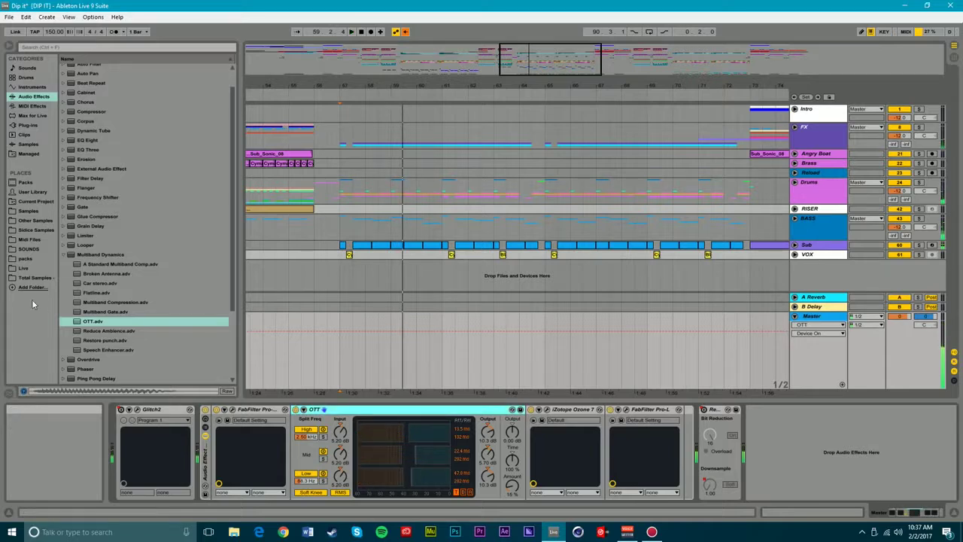
key(Delete)
click(66, 255)
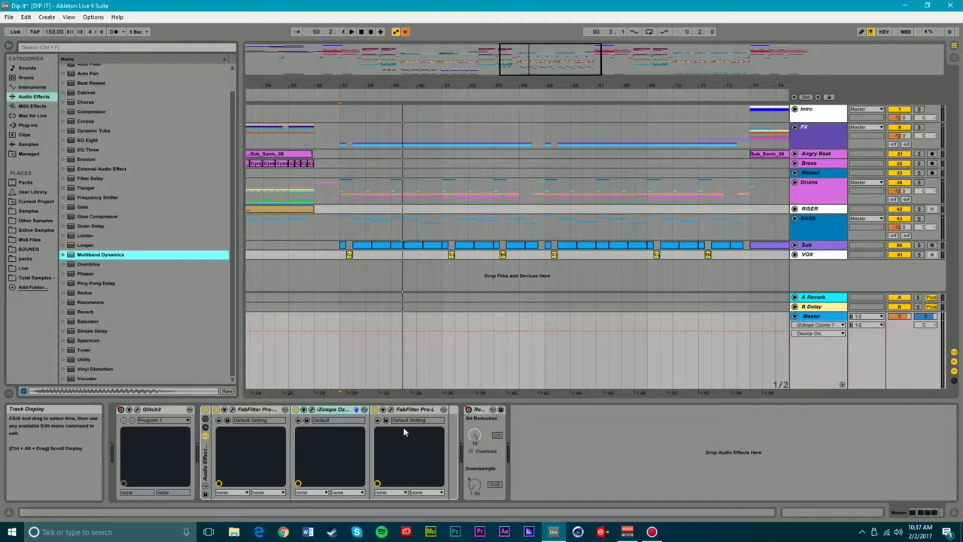
Look through the FabFilter plug-ins in the browser and collapse their folder.
click(29, 125)
key(Down)
key(Down)
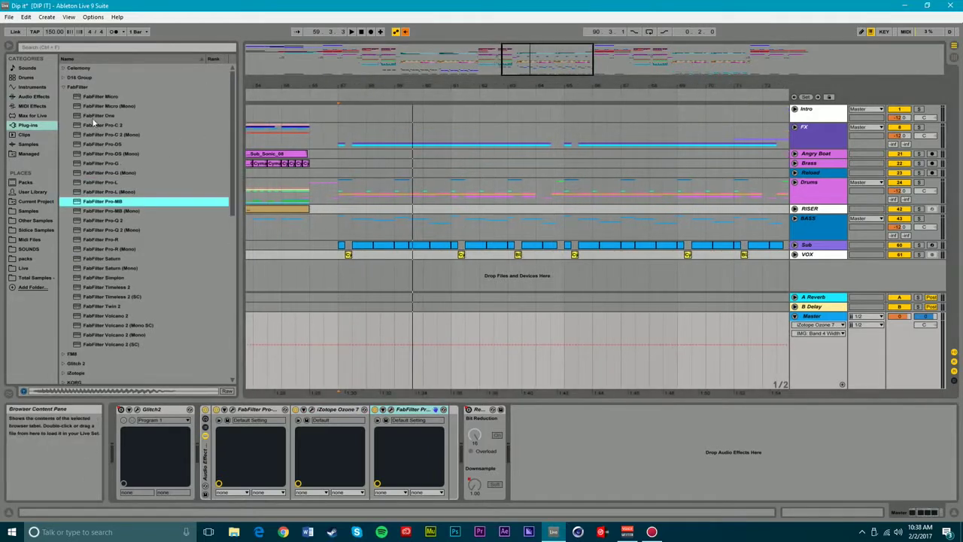
click(63, 87)
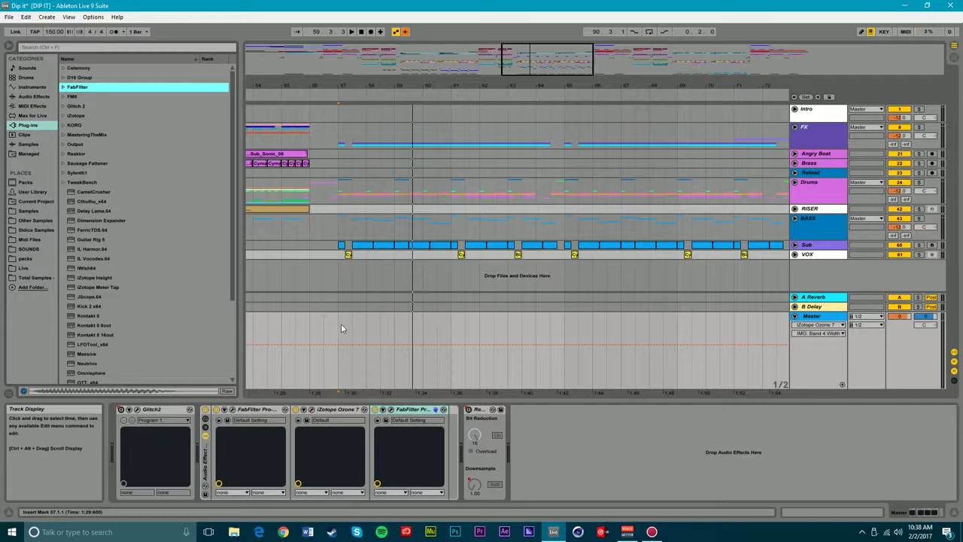
Select the Ozone 7 device on the Master and place the insert marker at 57.1.1.
click(350, 410)
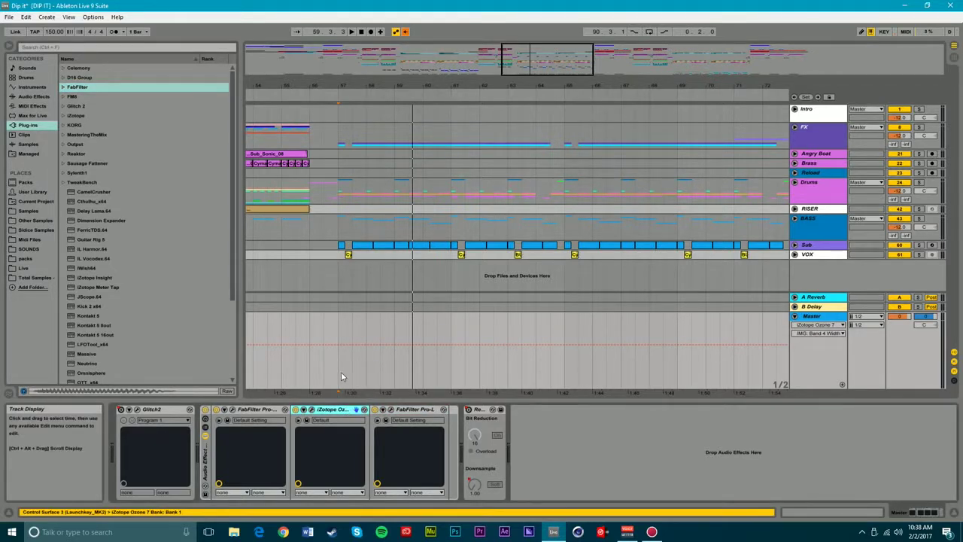
click(341, 375)
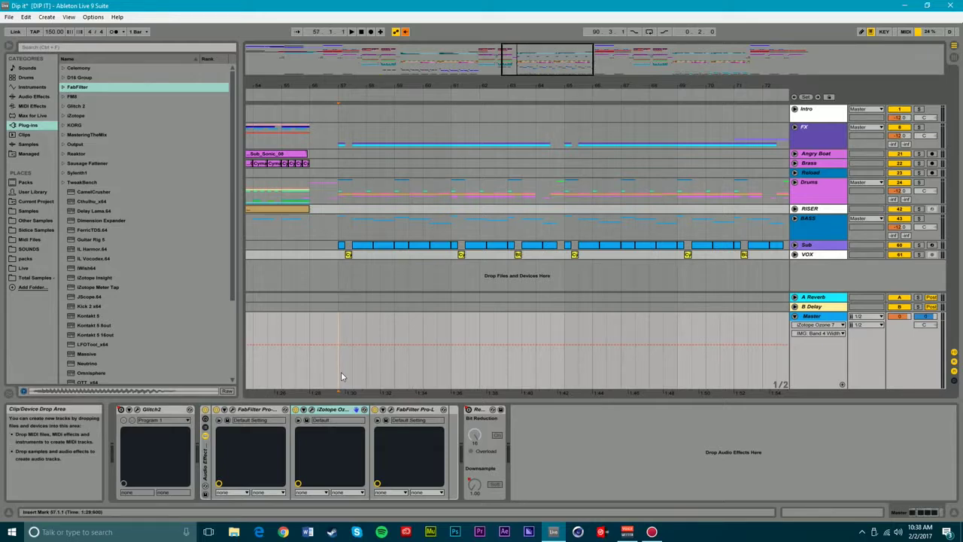